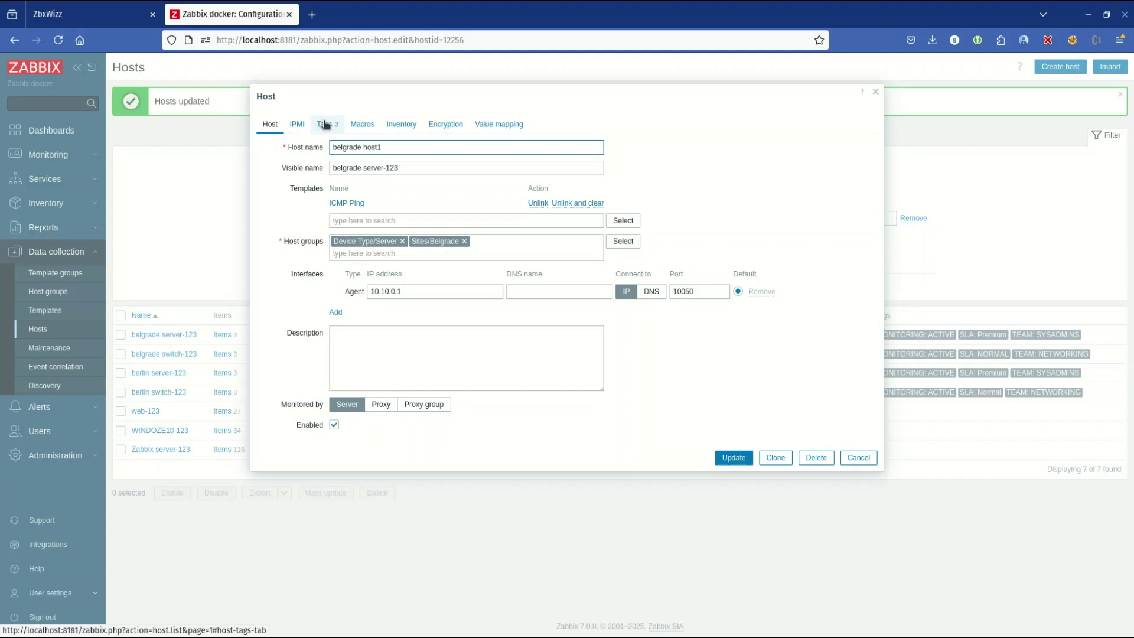
# Step: Review the tags defined on host belgrade server-123 and close its configuration without saving
pyautogui.click(322, 124)
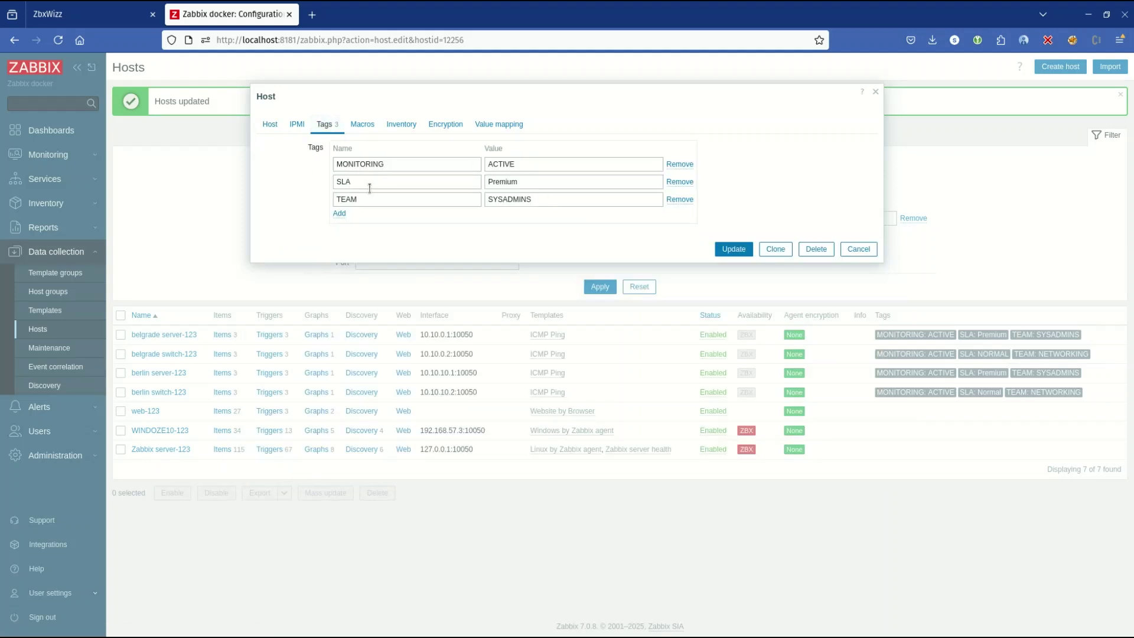
pyautogui.click(392, 199)
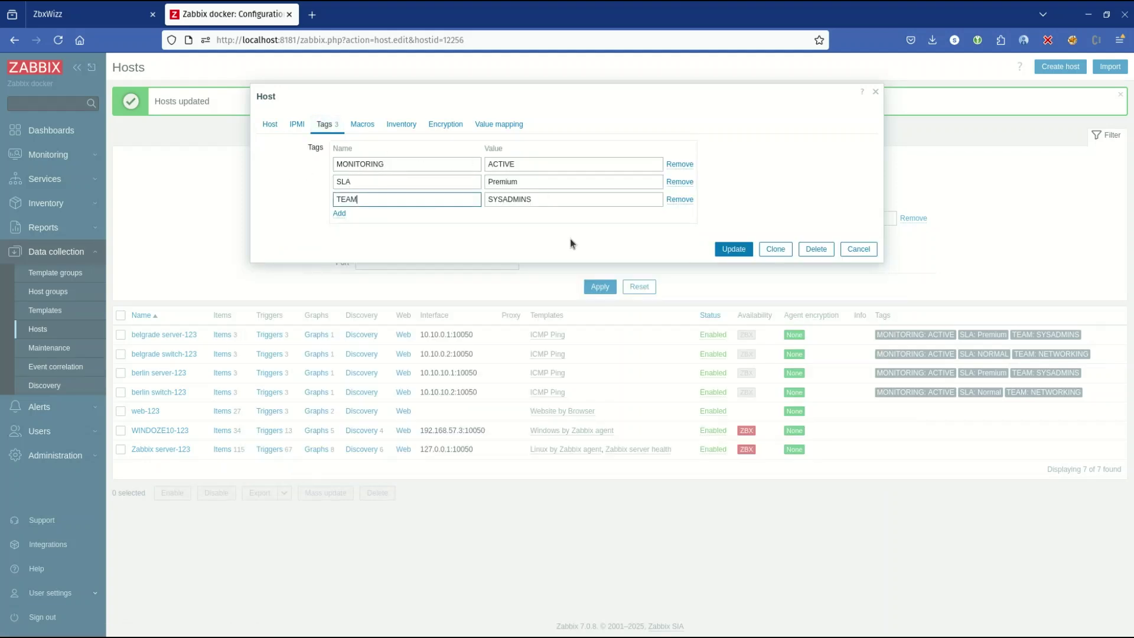
pyautogui.click(862, 247)
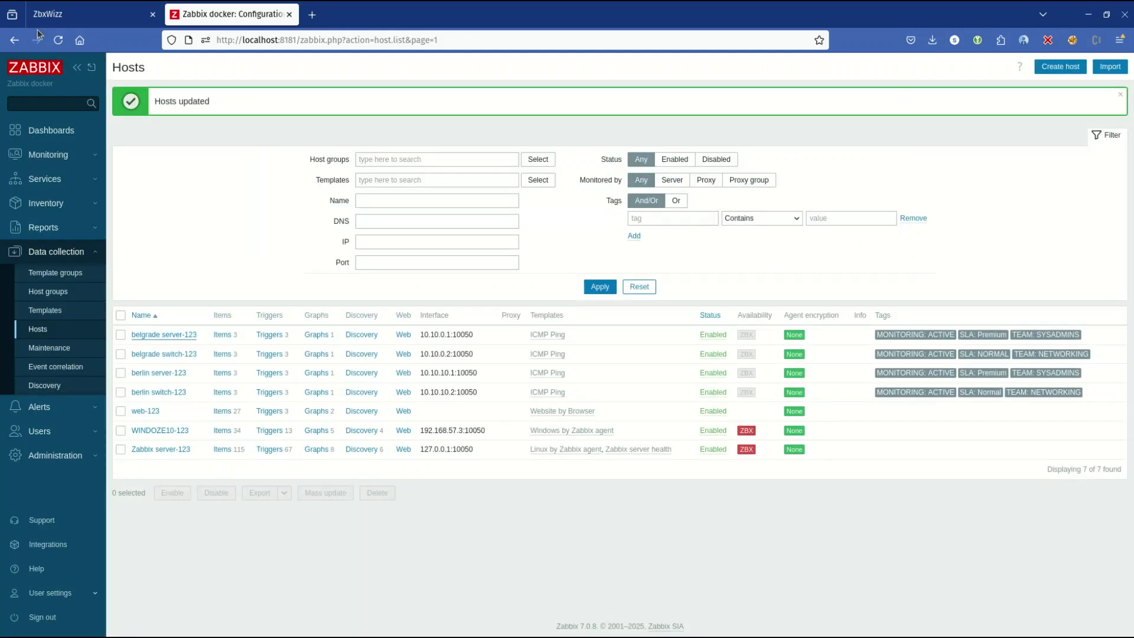
# Step: Switch to ZbxWizz, open the import of data from Zabbix and move its dialog to a clear area
pyautogui.click(61, 21)
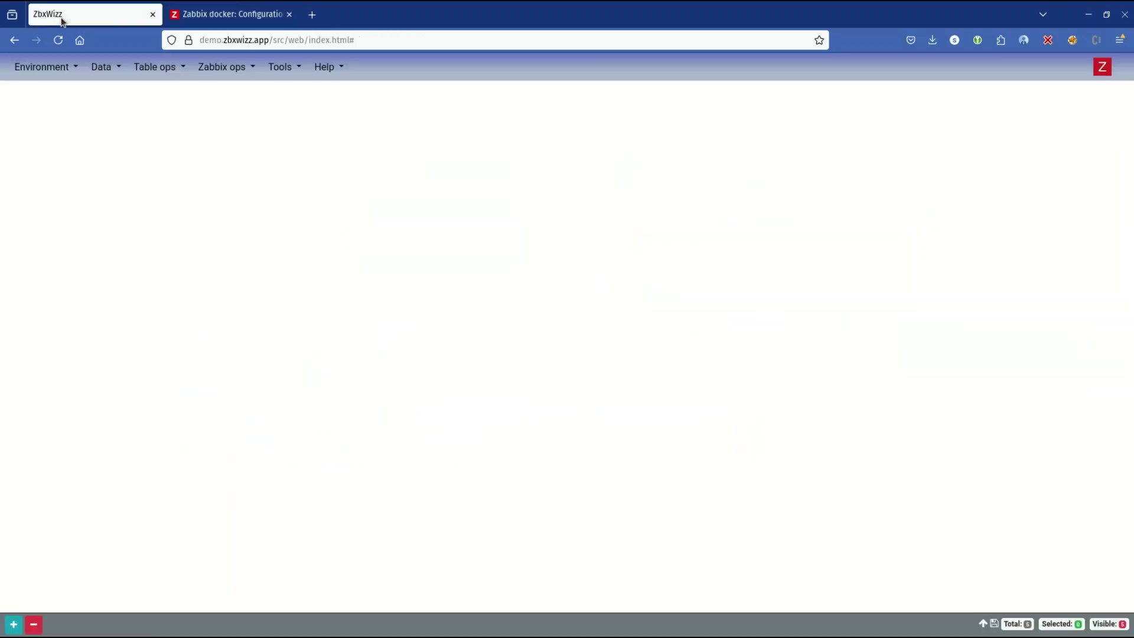
pyautogui.click(112, 68)
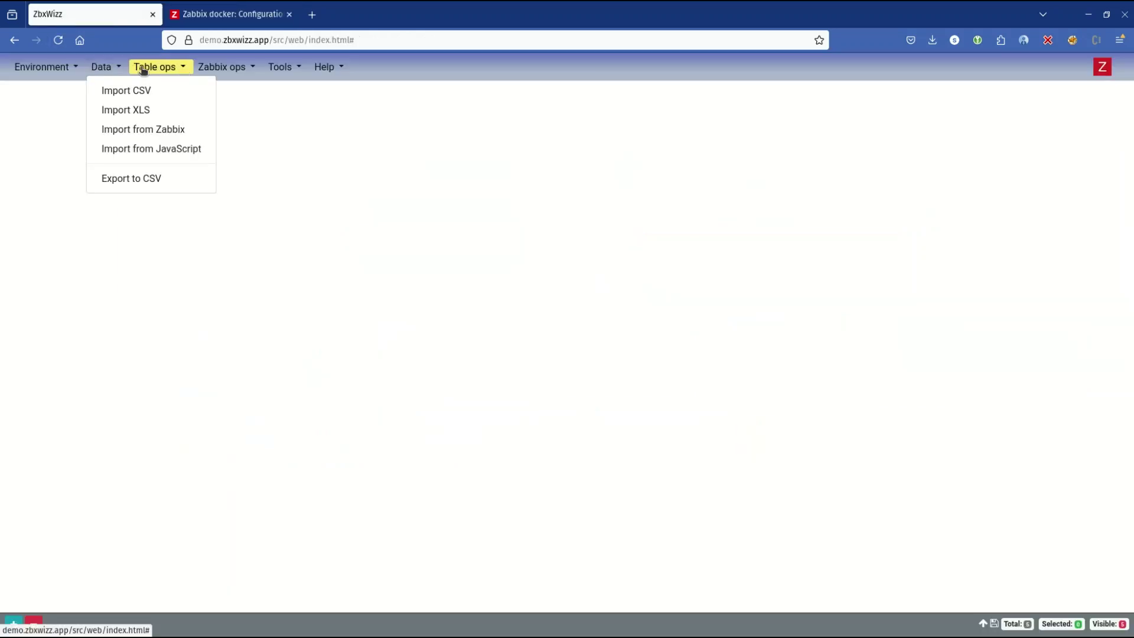
pyautogui.click(175, 129)
pyautogui.moveTo(171, 106); pyautogui.dragTo(552, 123)
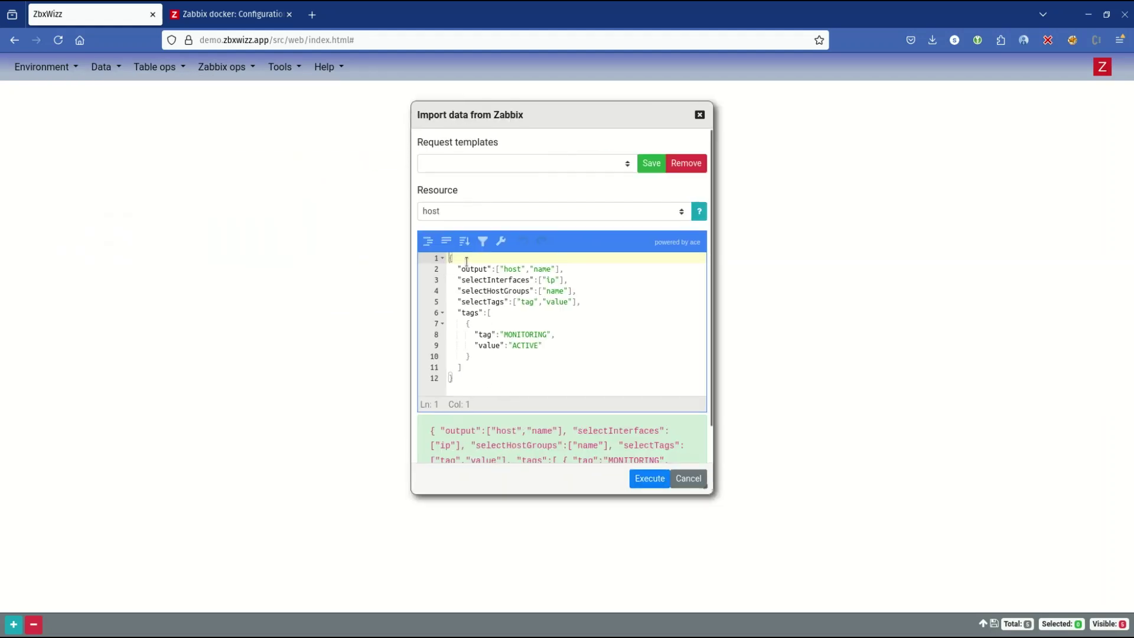
# Step: Examine the host request's output, interface, host group and tag selections and its MONITORING: ACTIVE tag filter
pyautogui.moveTo(454, 269); pyautogui.dragTo(592, 265)
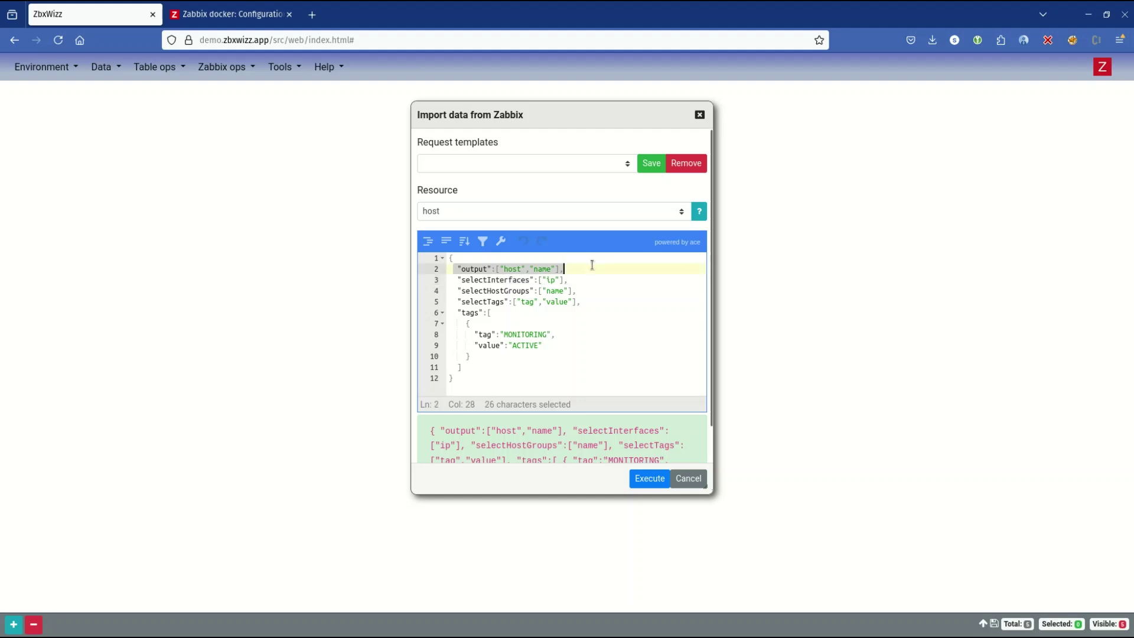
pyautogui.doubleClick(470, 269)
pyautogui.click(515, 269)
pyautogui.doubleClick(515, 269)
pyautogui.doubleClick(541, 269)
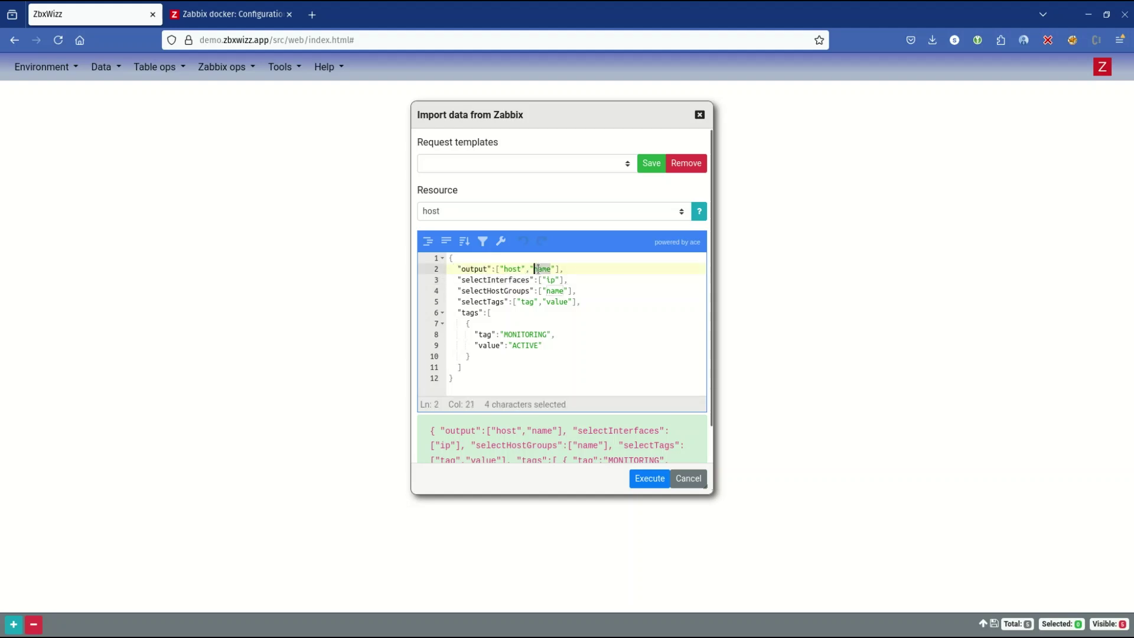
pyautogui.moveTo(486, 280); pyautogui.dragTo(584, 280)
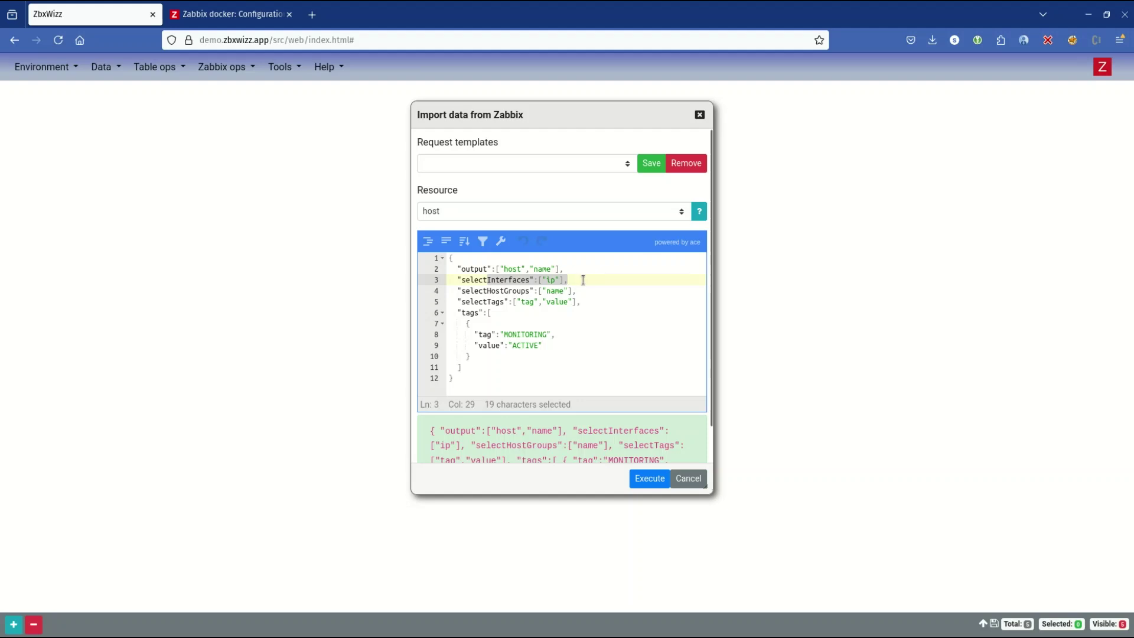
pyautogui.moveTo(462, 291); pyautogui.dragTo(554, 290)
pyautogui.doubleClick(555, 291)
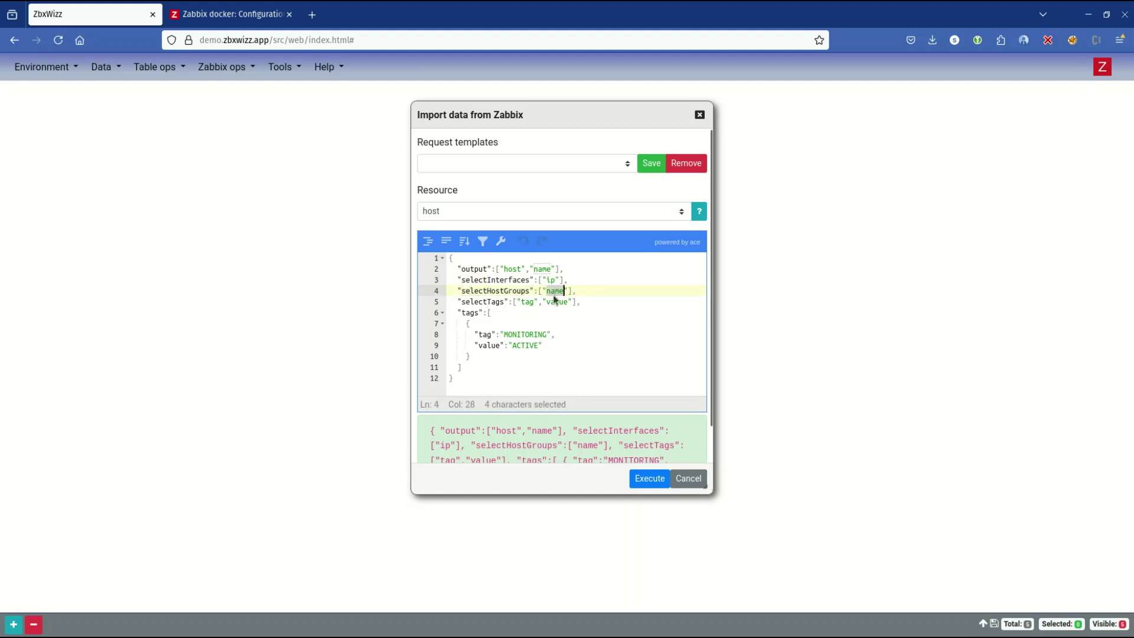
pyautogui.moveTo(461, 302); pyautogui.dragTo(582, 300)
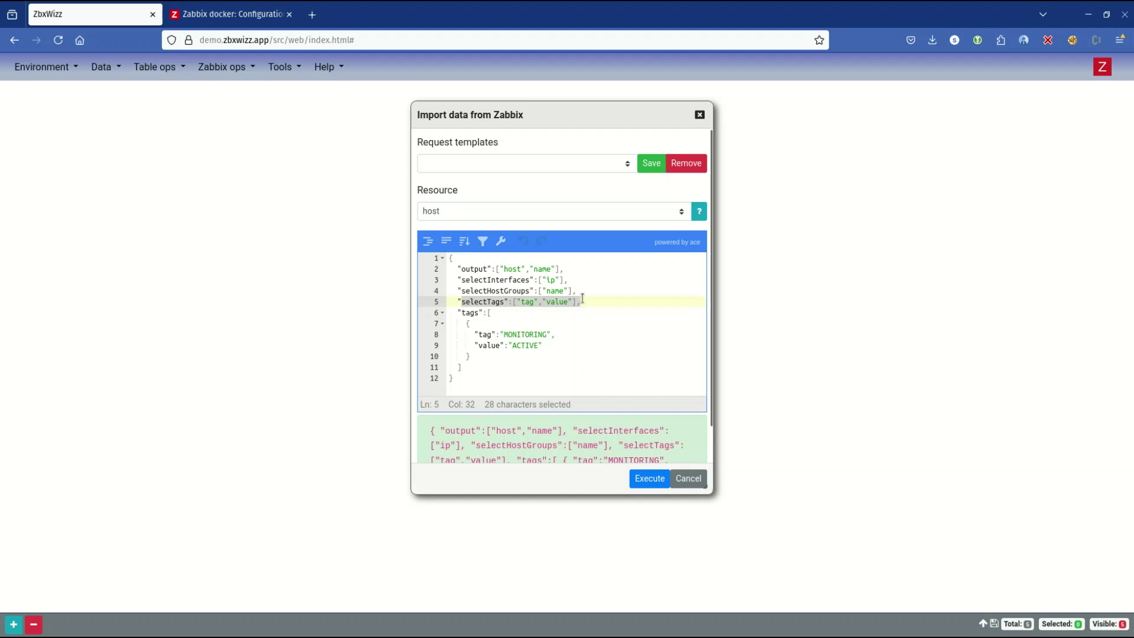
pyautogui.click(471, 360)
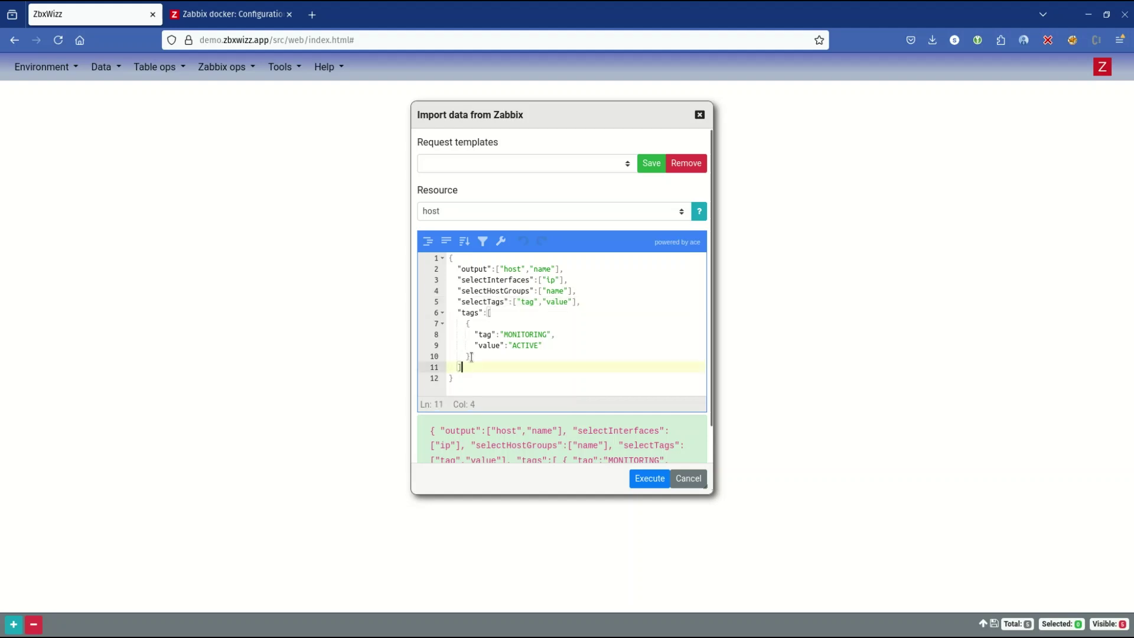
pyautogui.moveTo(472, 358); pyautogui.dragTo(454, 313)
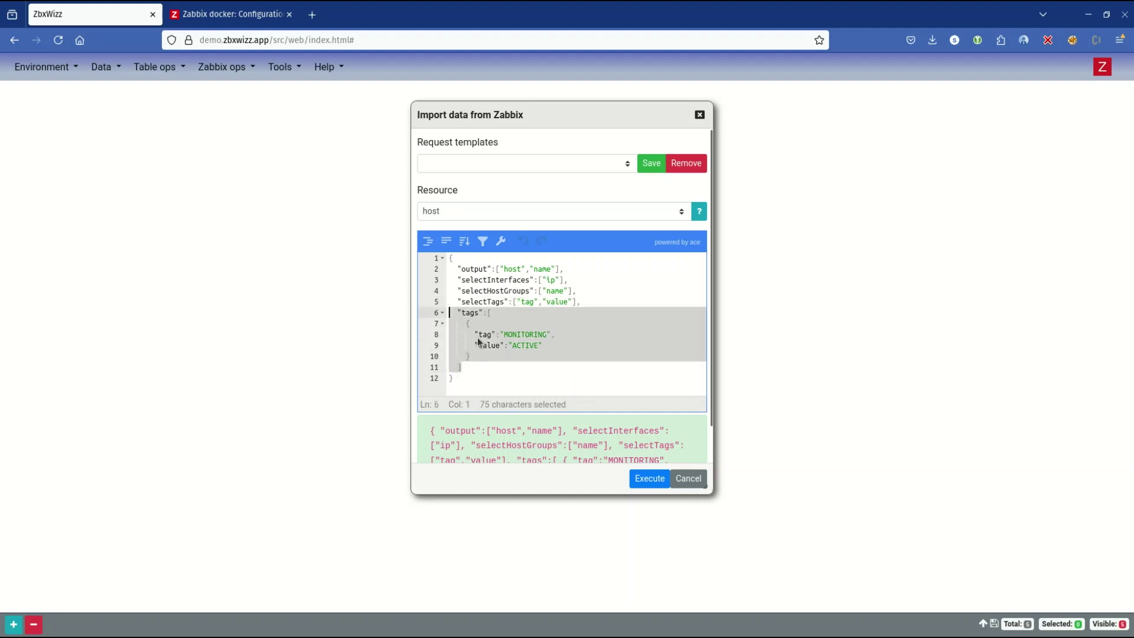
pyautogui.doubleClick(499, 334)
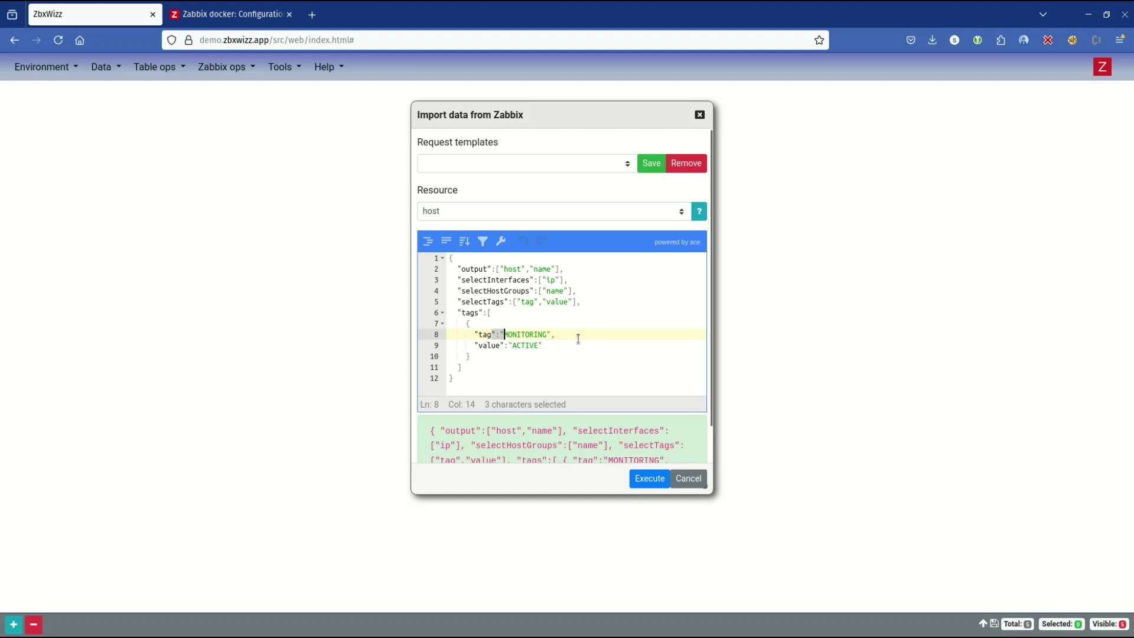
pyautogui.click(544, 346)
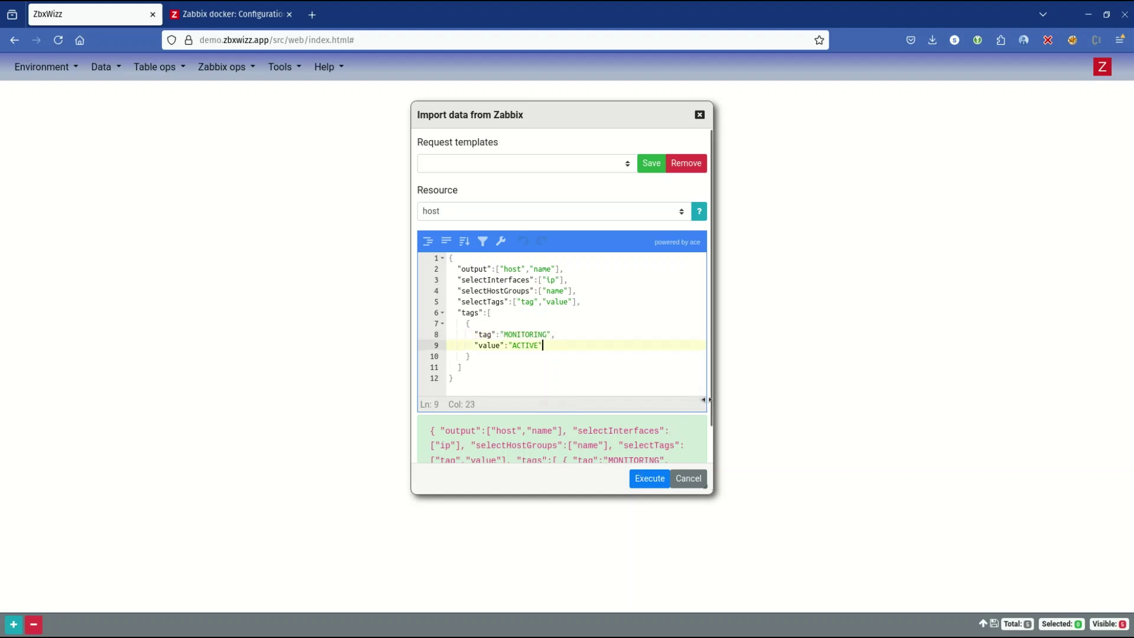
# Step: Check the request preview and execute the import of hosts tagged MONITORING with value ACTIVE
pyautogui.moveTo(465, 435); pyautogui.dragTo(644, 445)
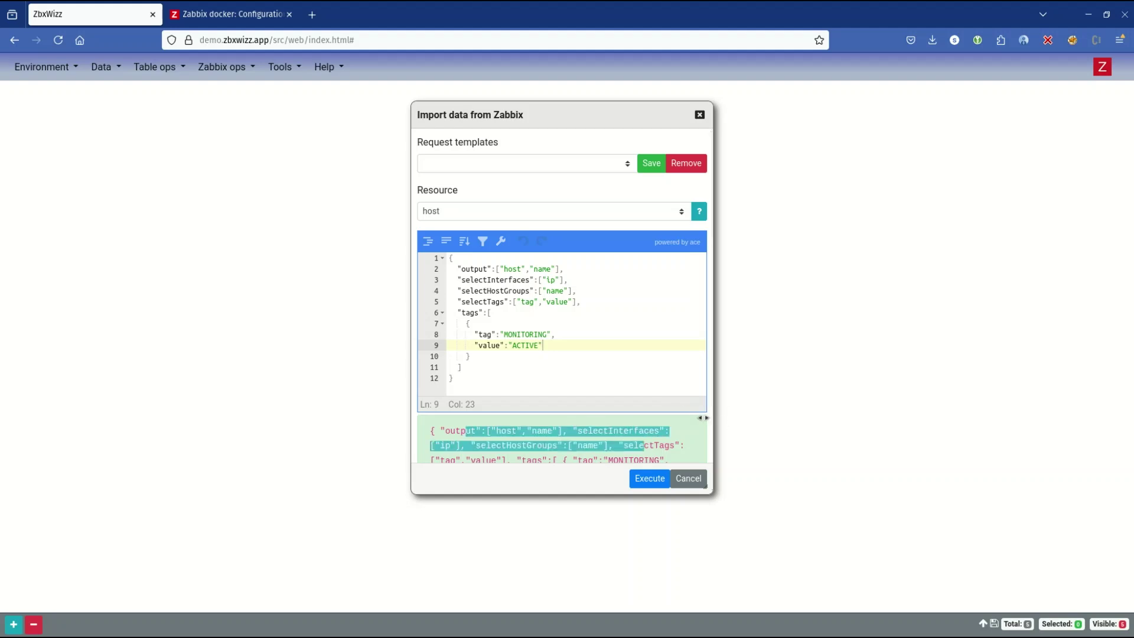
pyautogui.moveTo(685, 447); pyautogui.dragTo(424, 434)
pyautogui.scroll(-1, 423, 434)
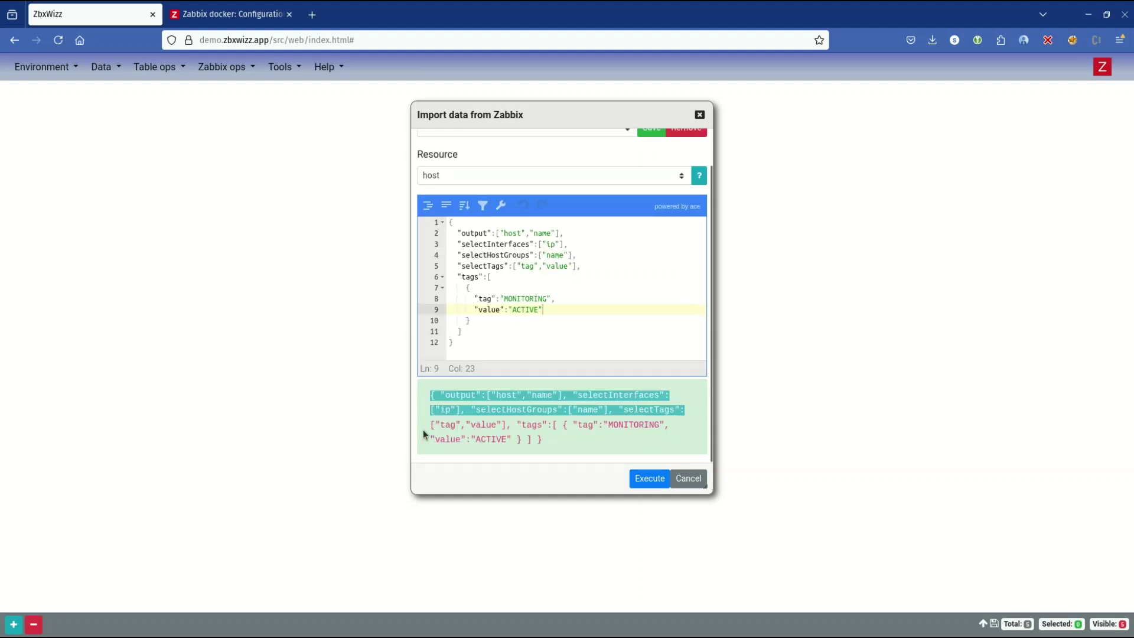
pyautogui.moveTo(562, 443); pyautogui.dragTo(528, 440)
pyautogui.click(582, 428)
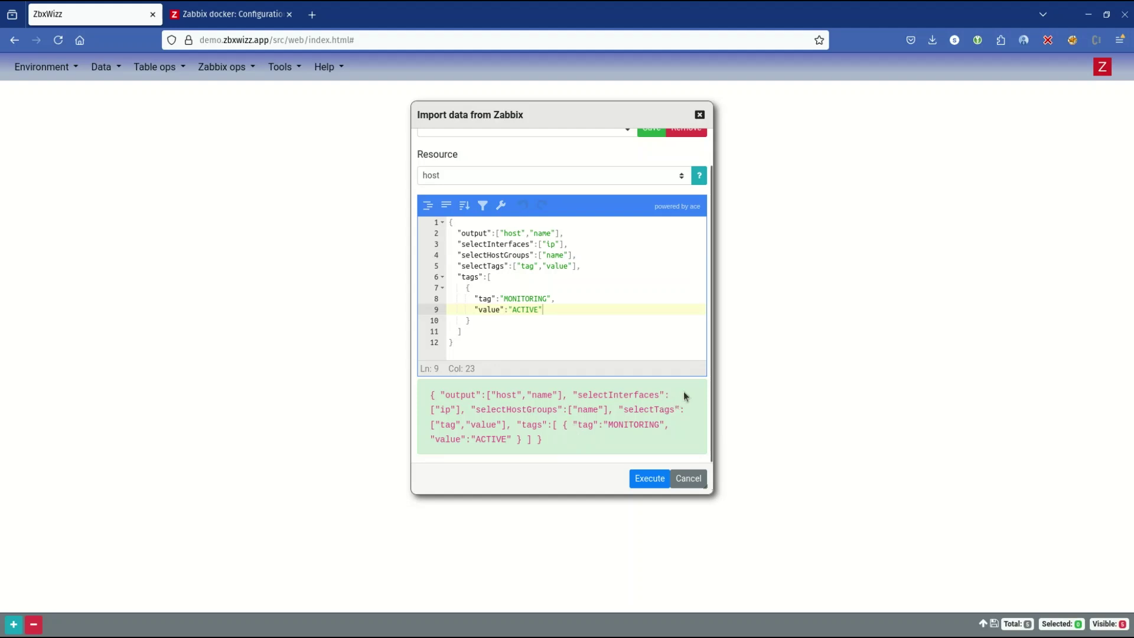
pyautogui.click(502, 340)
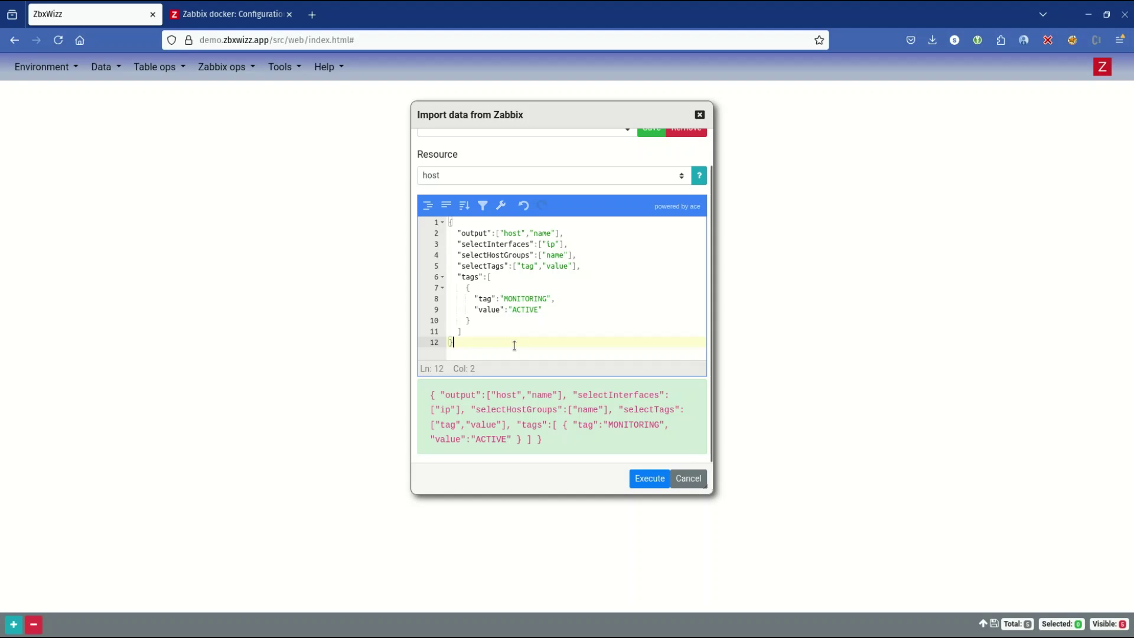
pyautogui.click(659, 479)
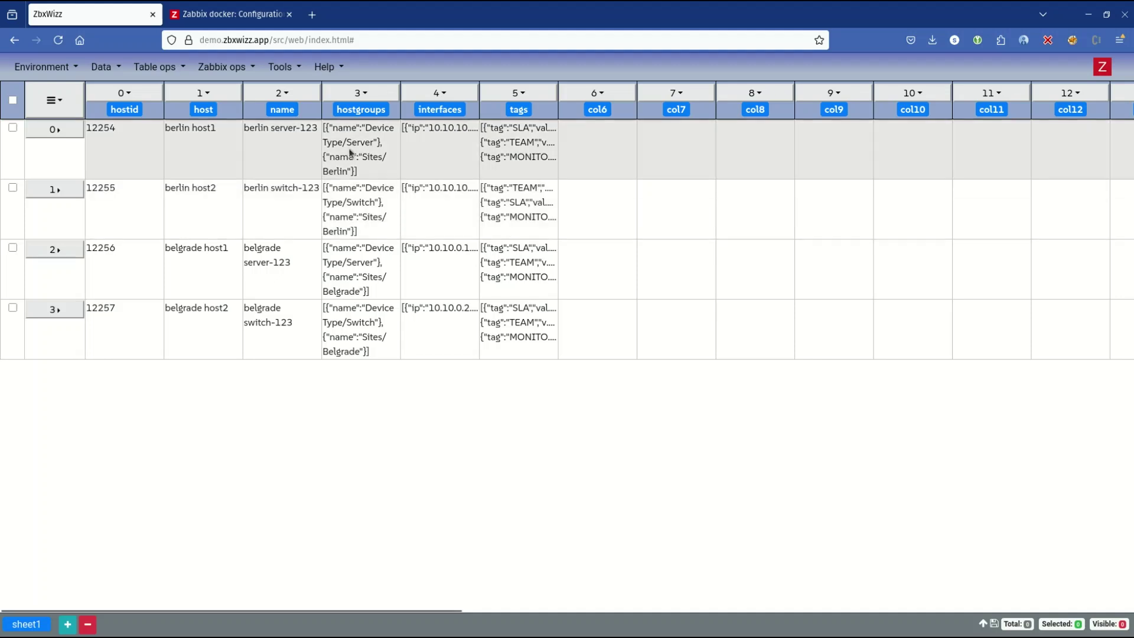
# Step: Inspect the host groups and full tags data in the first imported row, berlin host1
pyautogui.moveTo(378, 175); pyautogui.dragTo(324, 124)
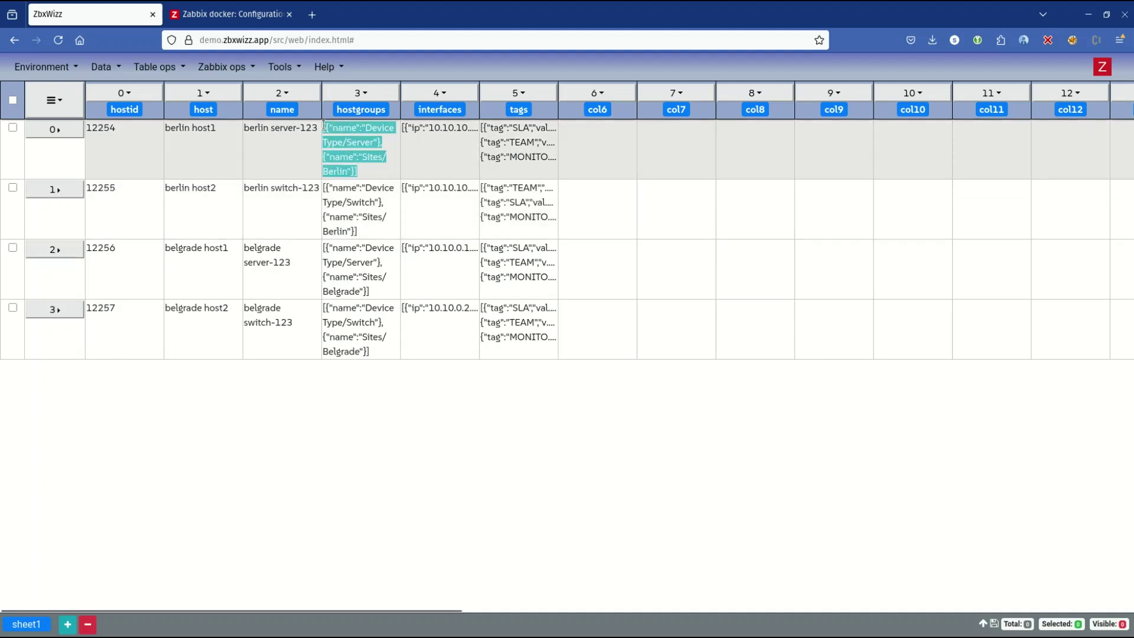
pyautogui.click(370, 165)
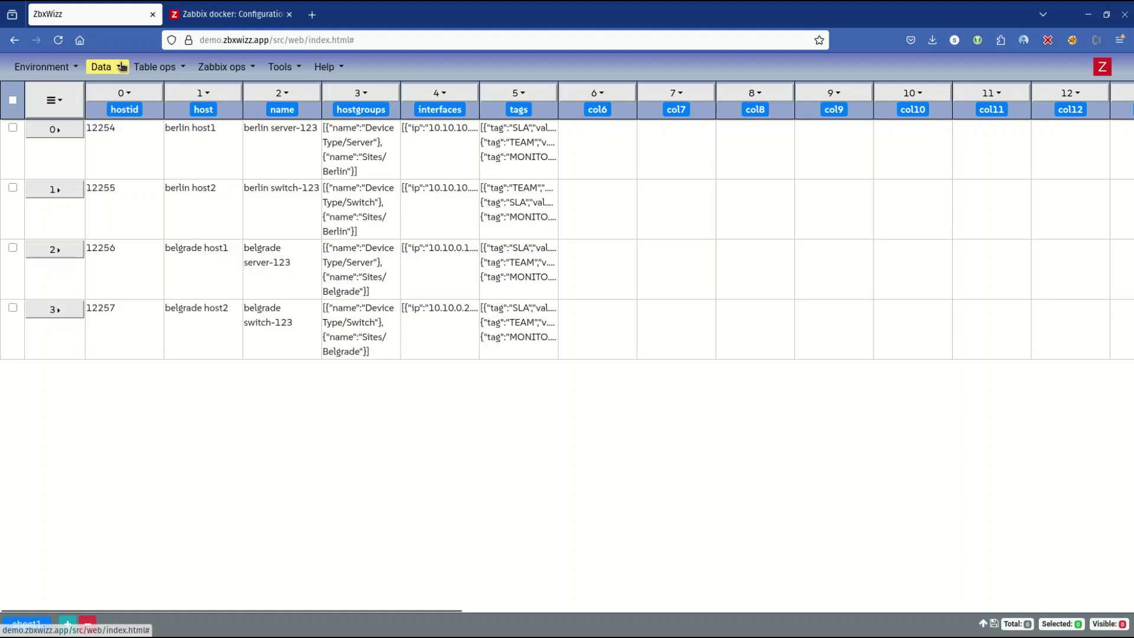
pyautogui.click(102, 66)
pyautogui.click(485, 136)
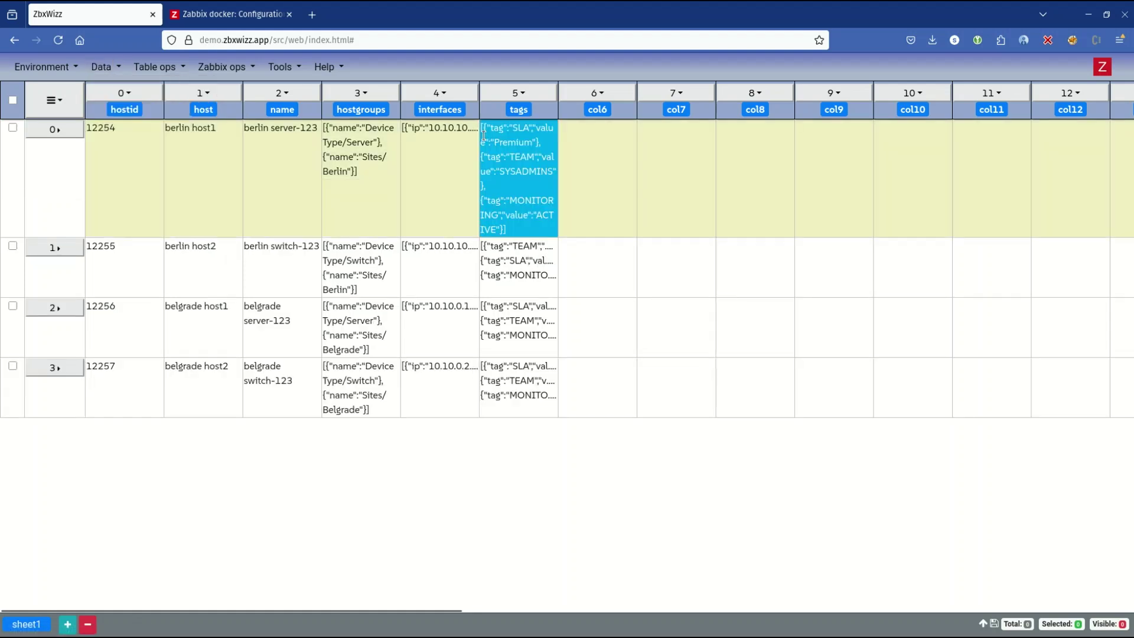
pyautogui.click(576, 161)
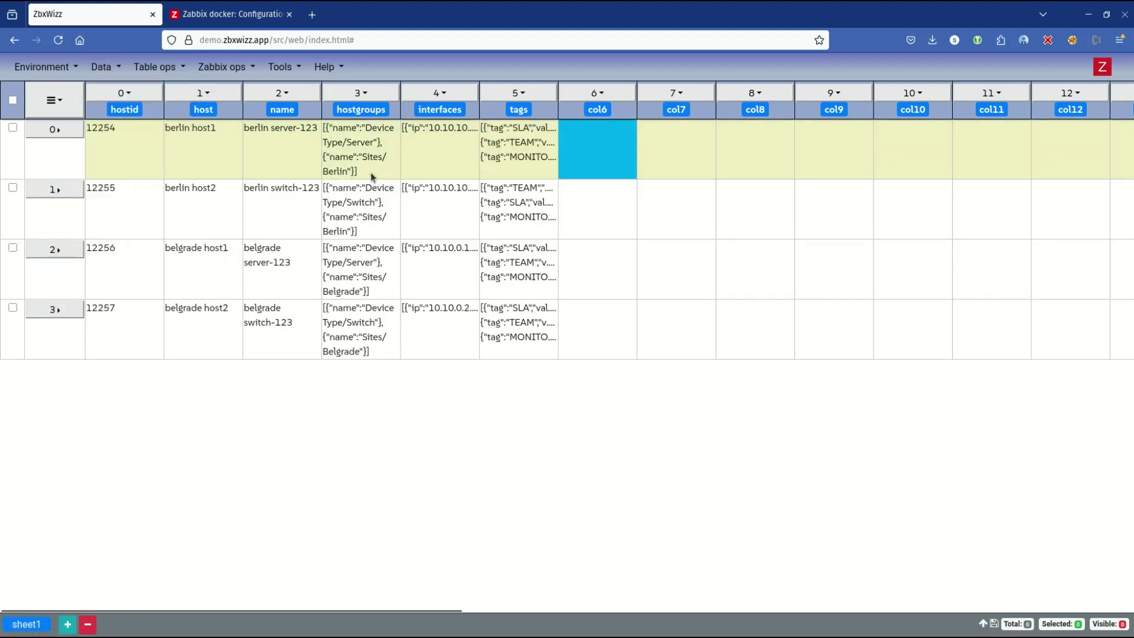
# Step: Open the column transformation for col6 and move its dialog clear of the table data
pyautogui.click(598, 92)
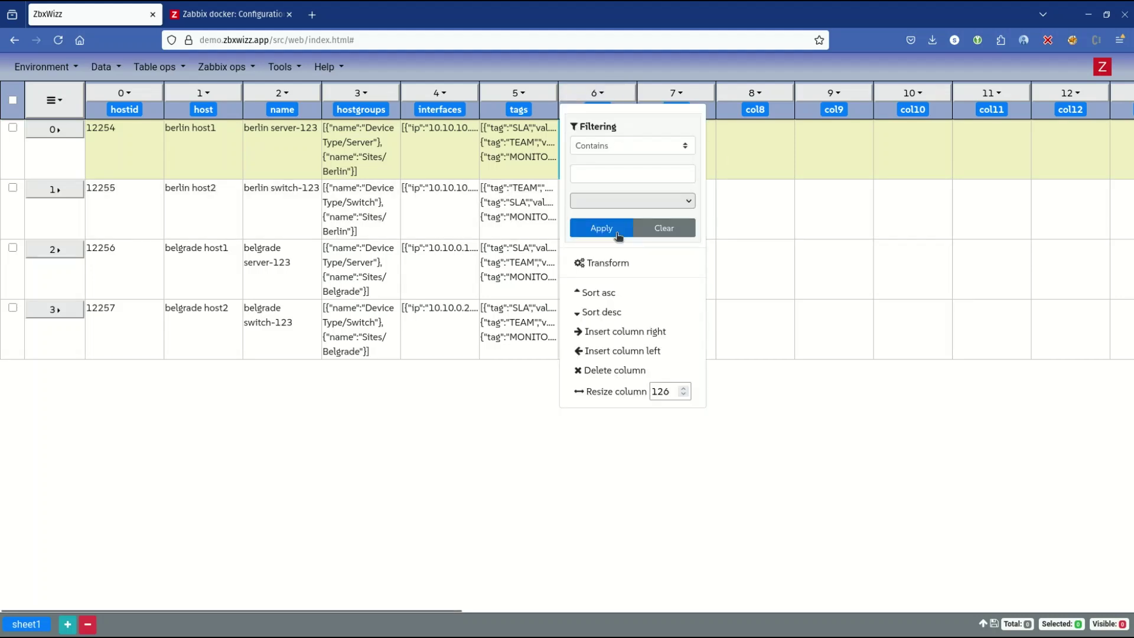
pyautogui.click(621, 262)
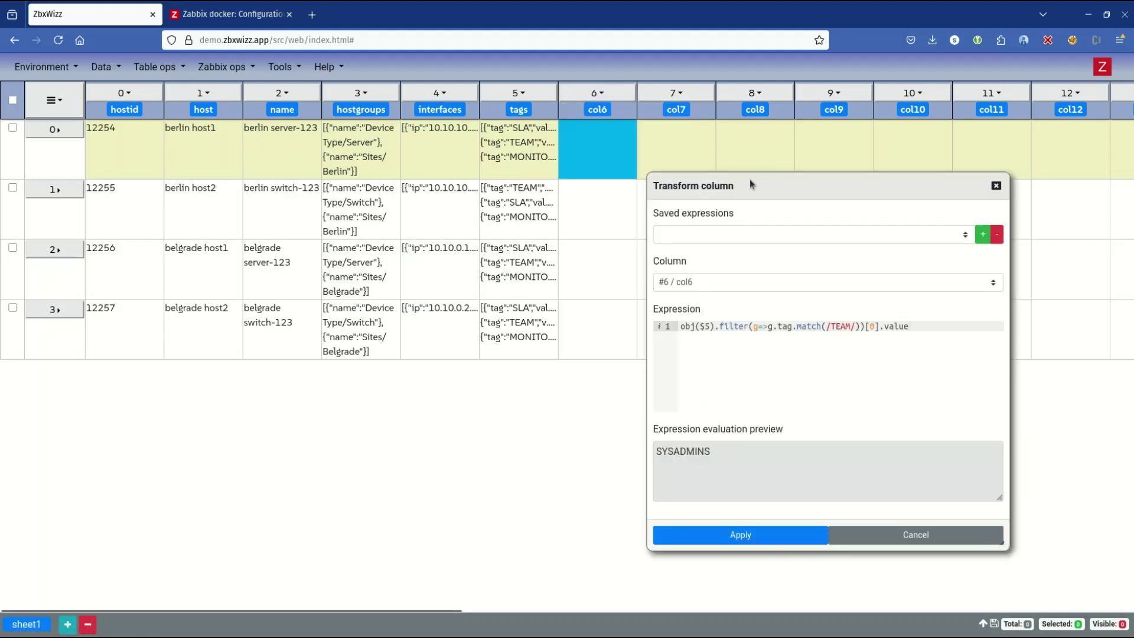
pyautogui.moveTo(750, 179); pyautogui.dragTo(785, 189)
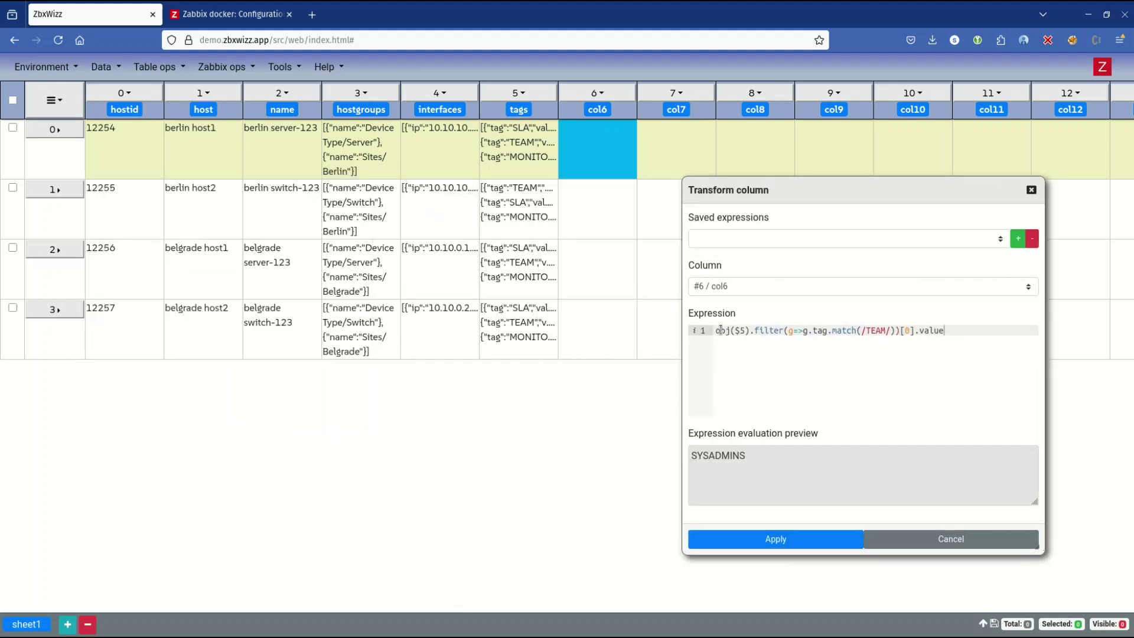
# Step: Examine the TEAM tag filter expression and compare its $5 reference with the tags cell of berlin host1
pyautogui.click(900, 330)
pyautogui.click(951, 330)
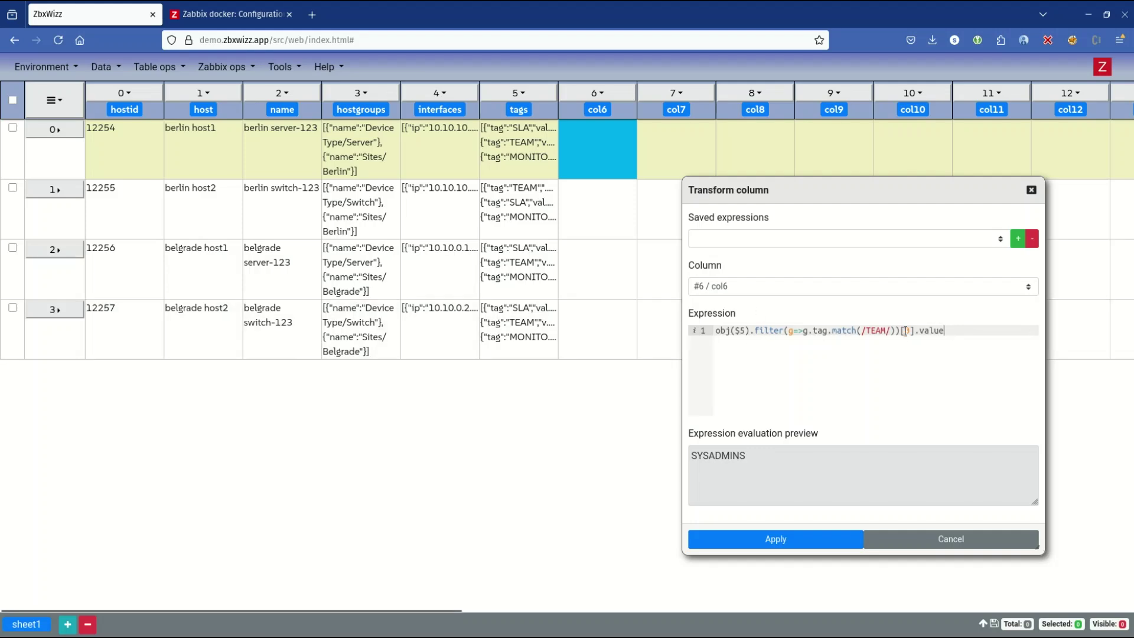
pyautogui.doubleClick(874, 331)
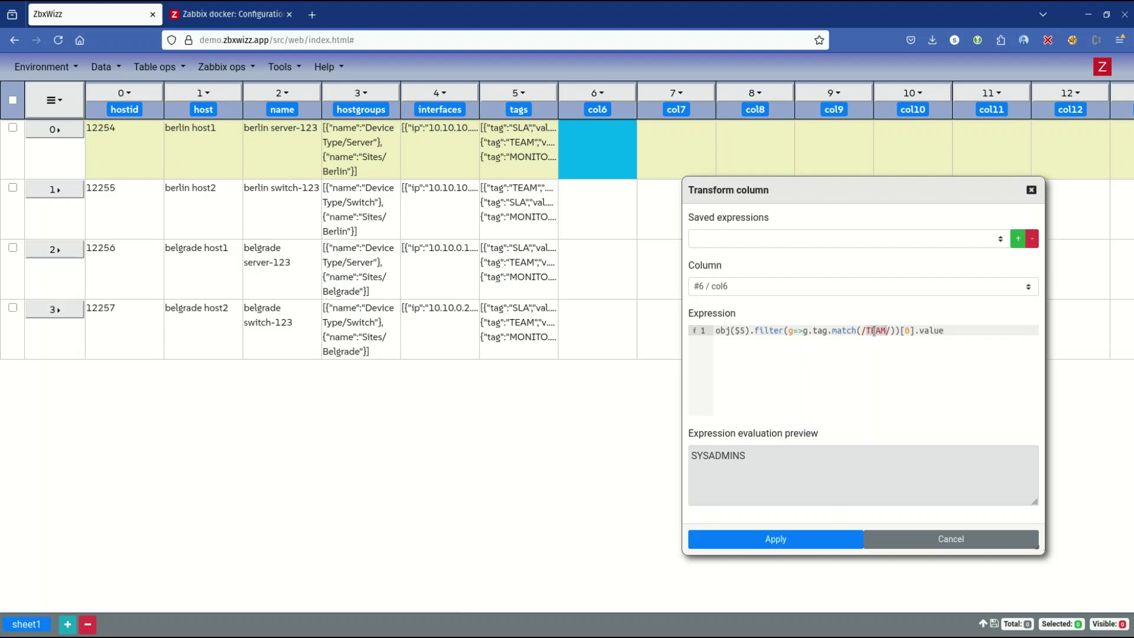
pyautogui.doubleClick(742, 331)
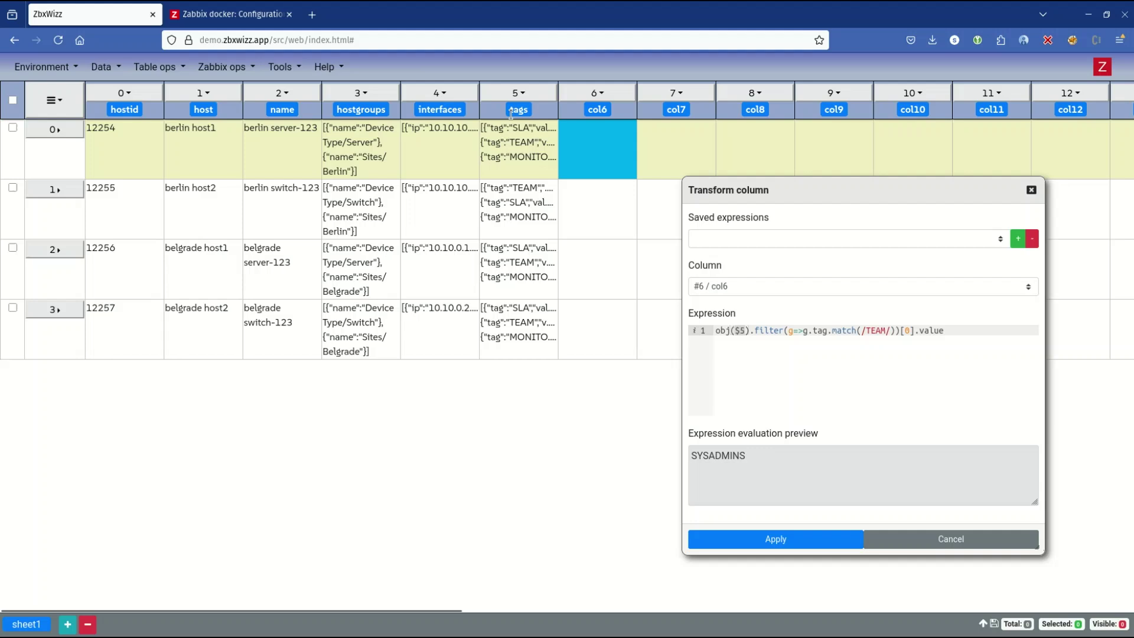
pyautogui.click(541, 144)
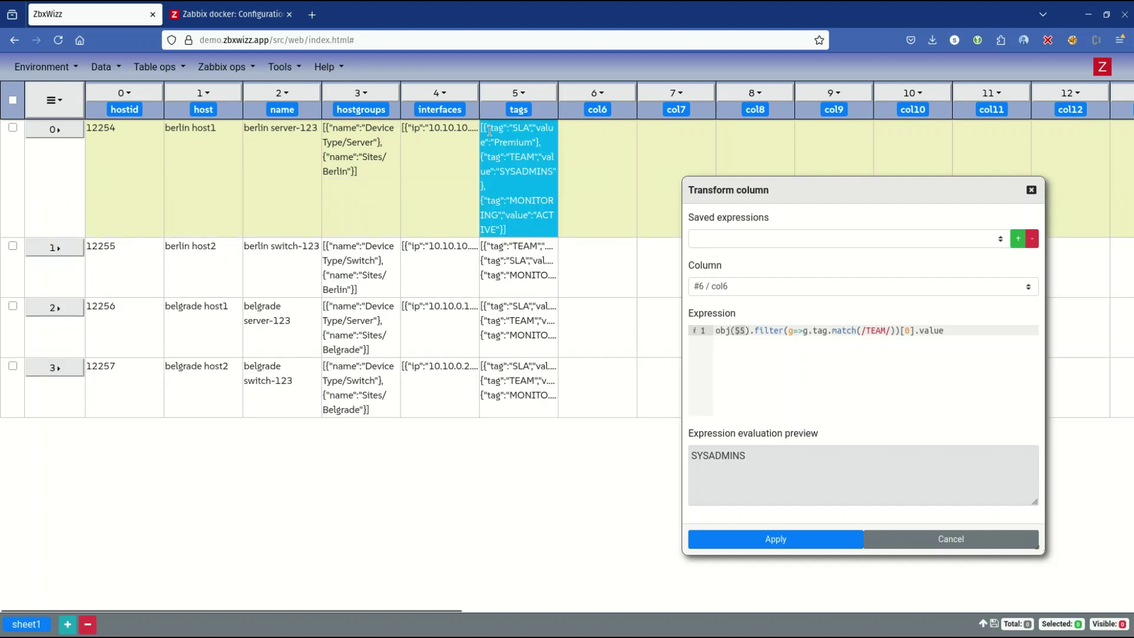
pyautogui.moveTo(486, 158); pyautogui.dragTo(537, 157)
pyautogui.click(535, 156)
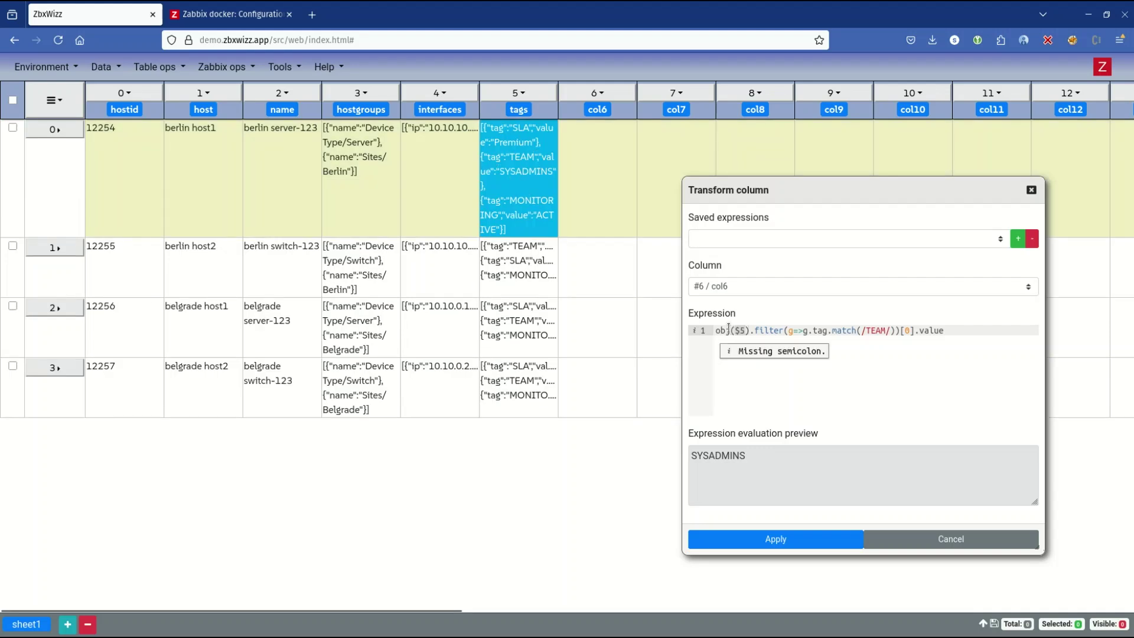
# Step: Shorten the col6 transform expression to obj($5) by removing the filter and value part
pyautogui.moveTo(749, 332); pyautogui.dragTo(715, 332)
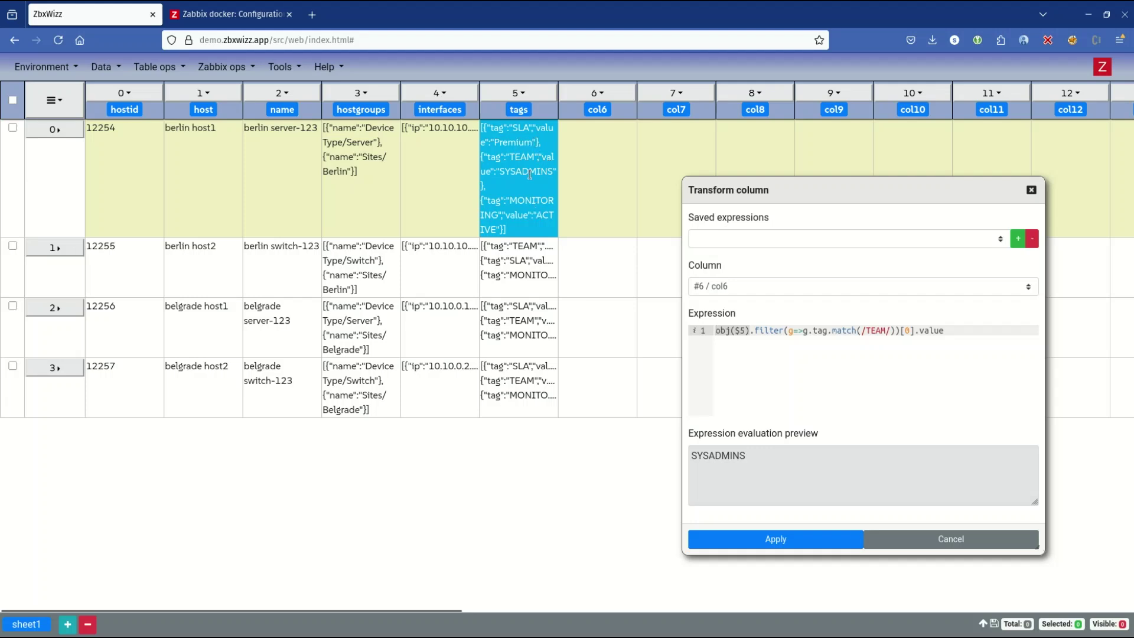
pyautogui.click(751, 332)
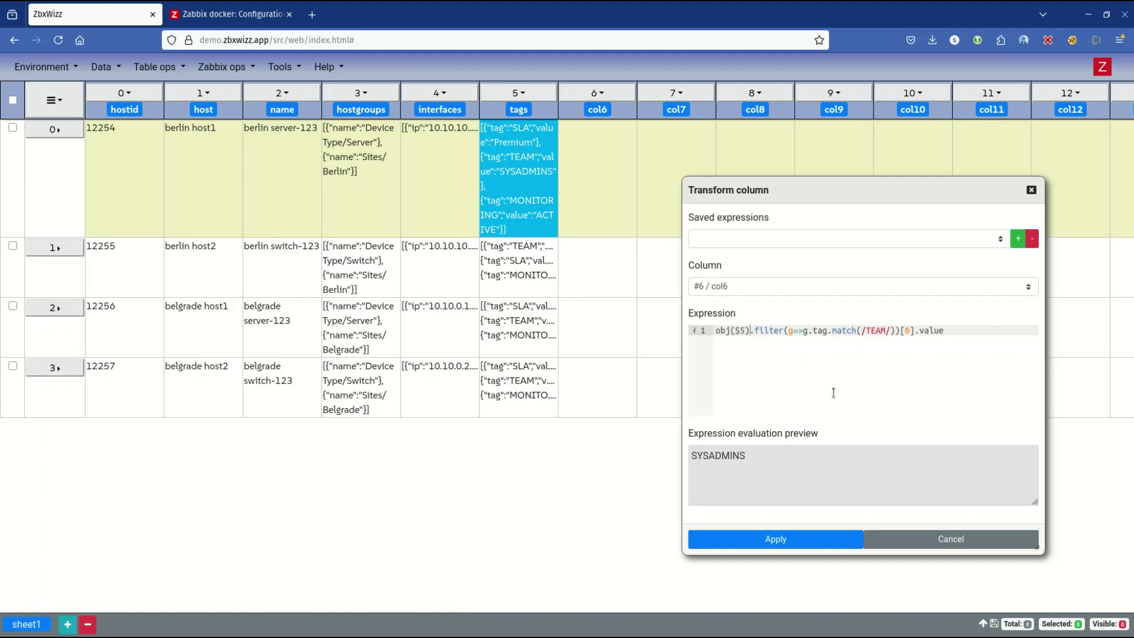
pyautogui.hotkey('shift', 'End')
pyautogui.press('Delete')
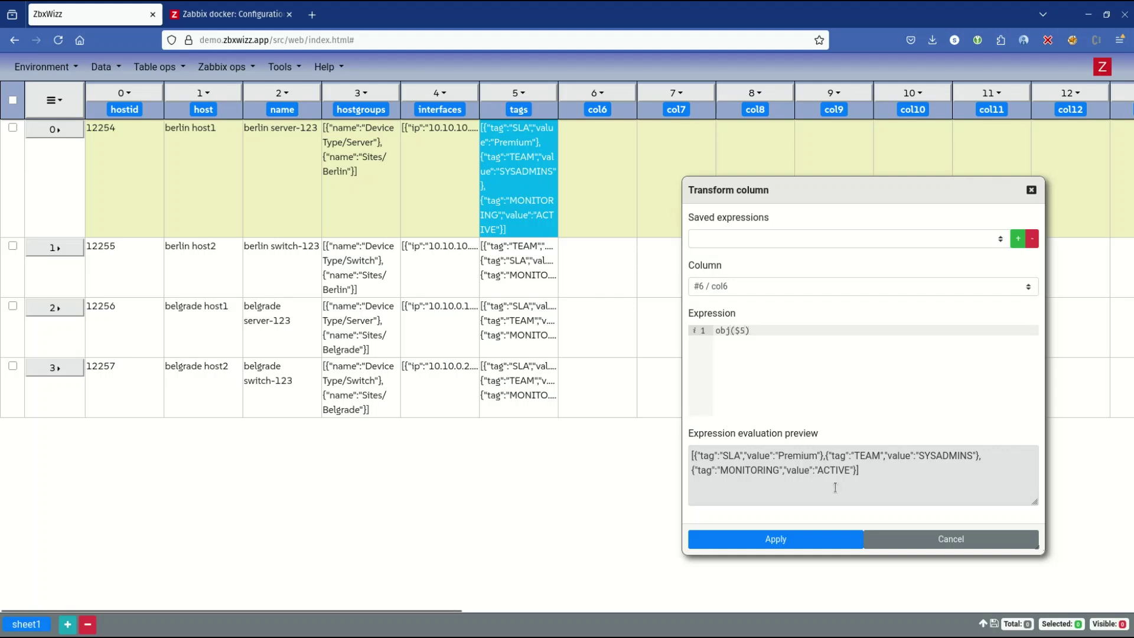
# Step: Examine the evaluation preview of obj($5) against the short expression, reading the list of tag and value pairs
pyautogui.moveTo(887, 490); pyautogui.dragTo(699, 445)
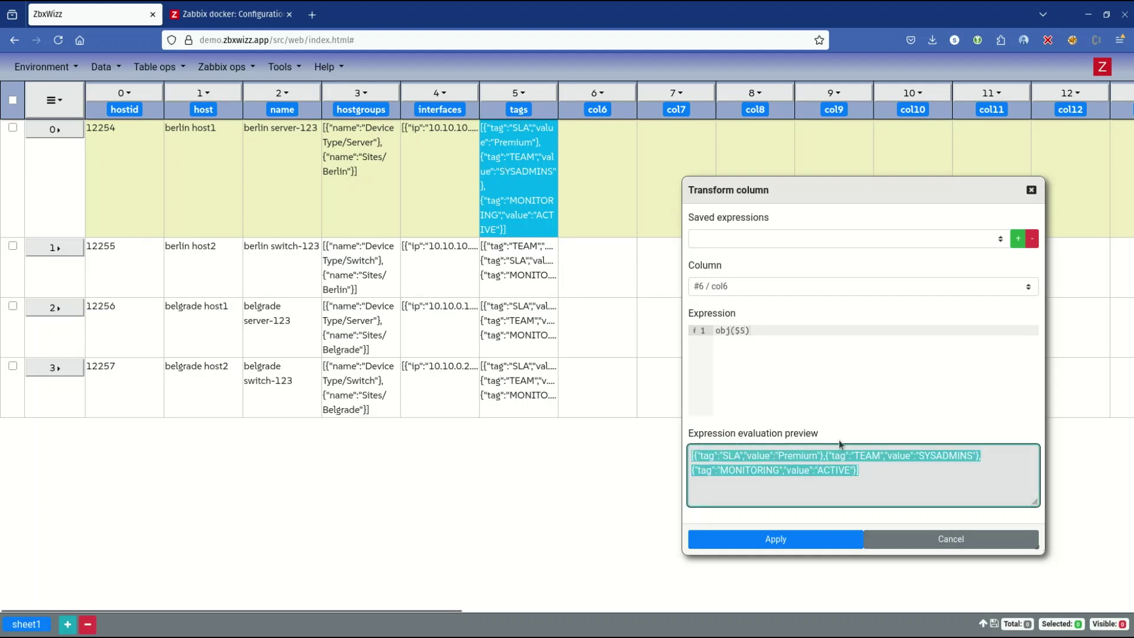
pyautogui.click(910, 474)
pyautogui.hotkey('ctrl', 'a')
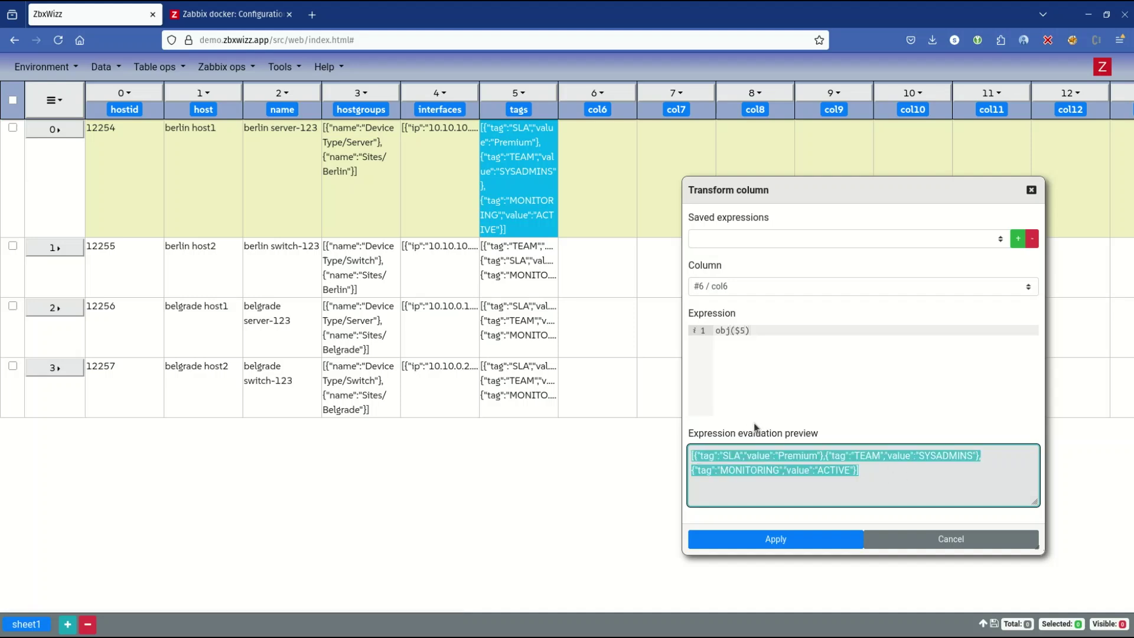
pyautogui.click(718, 334)
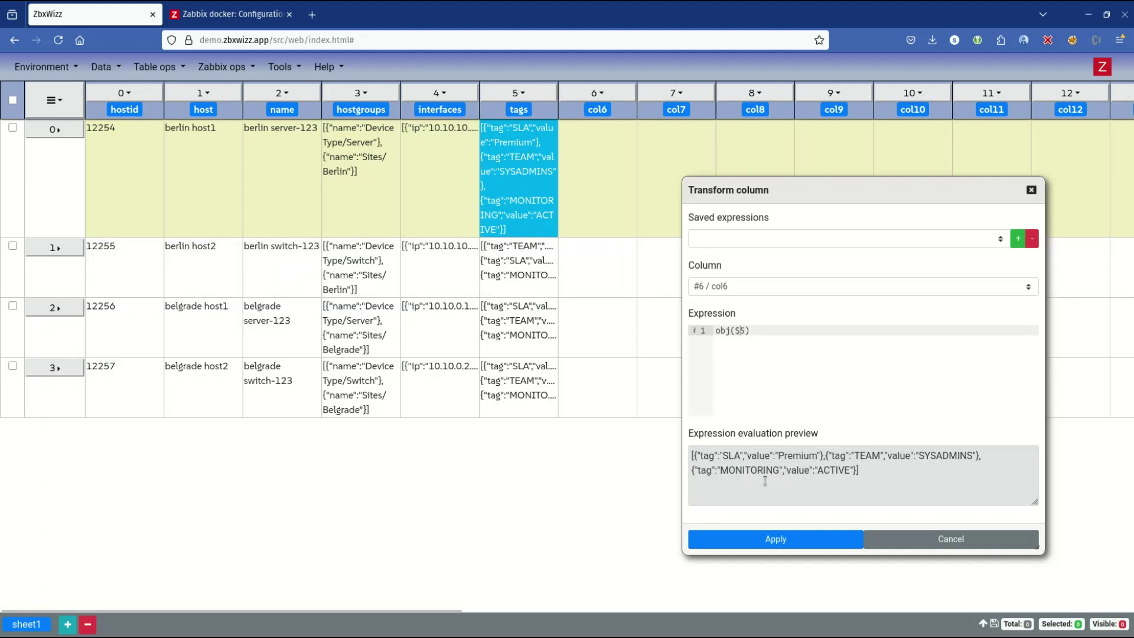
pyautogui.moveTo(835, 489); pyautogui.dragTo(681, 456)
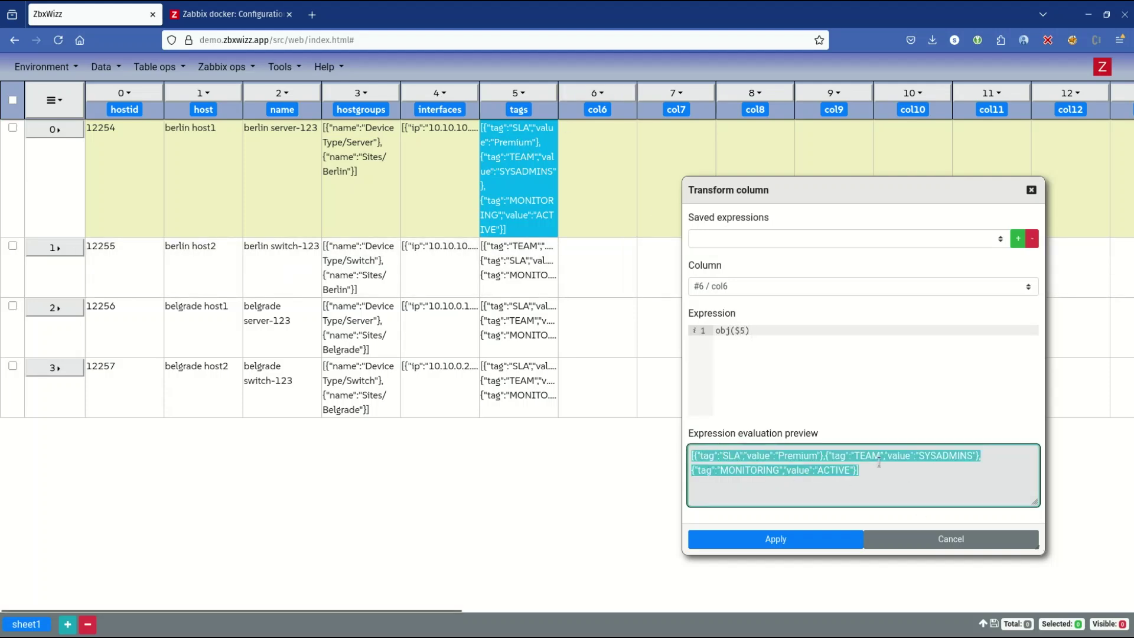
pyautogui.moveTo(883, 470); pyautogui.dragTo(695, 455)
pyautogui.click(768, 323)
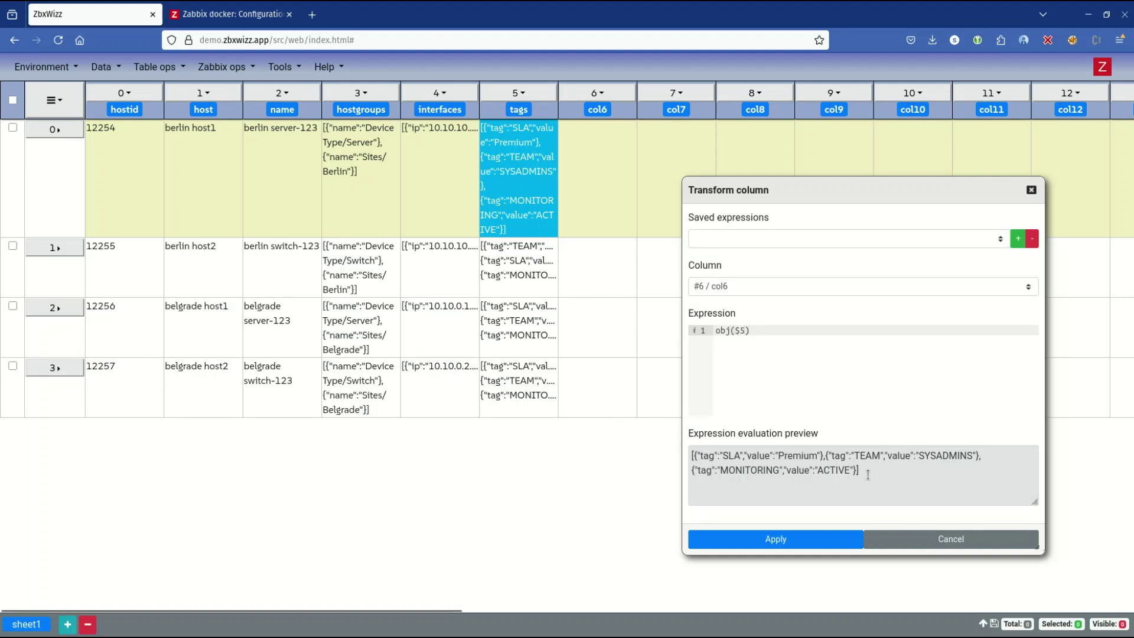
pyautogui.tripleClick(880, 455)
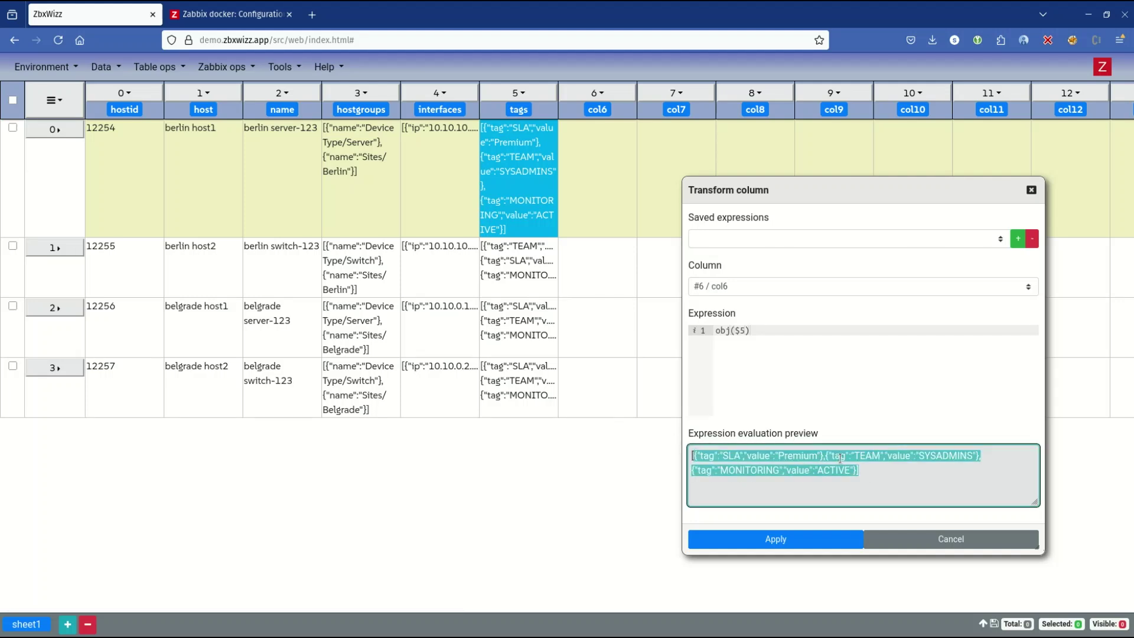
# Step: Extend the col6 expression to obj($5).filter(s=>s.name.match(/TEAM/))
pyautogui.click(815, 338)
pyautogui.write('.fio')
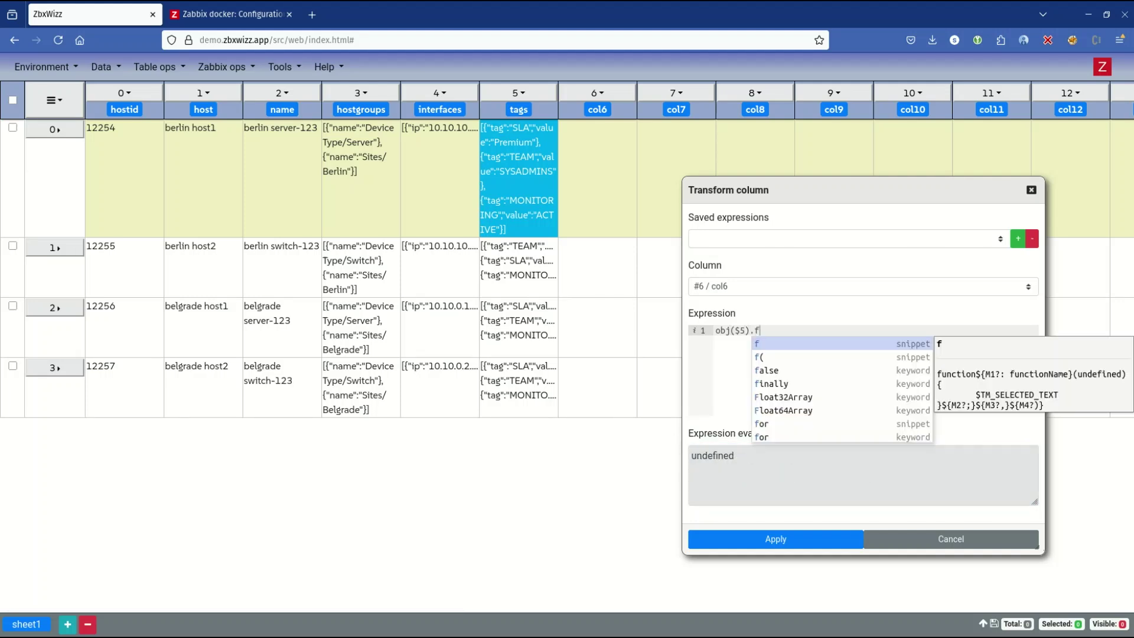
pyautogui.press('BackSpace')
pyautogui.press('BackSpace')
pyautogui.press('BackSpace')
pyautogui.press('BackSpace')
pyautogui.write('.filter(')
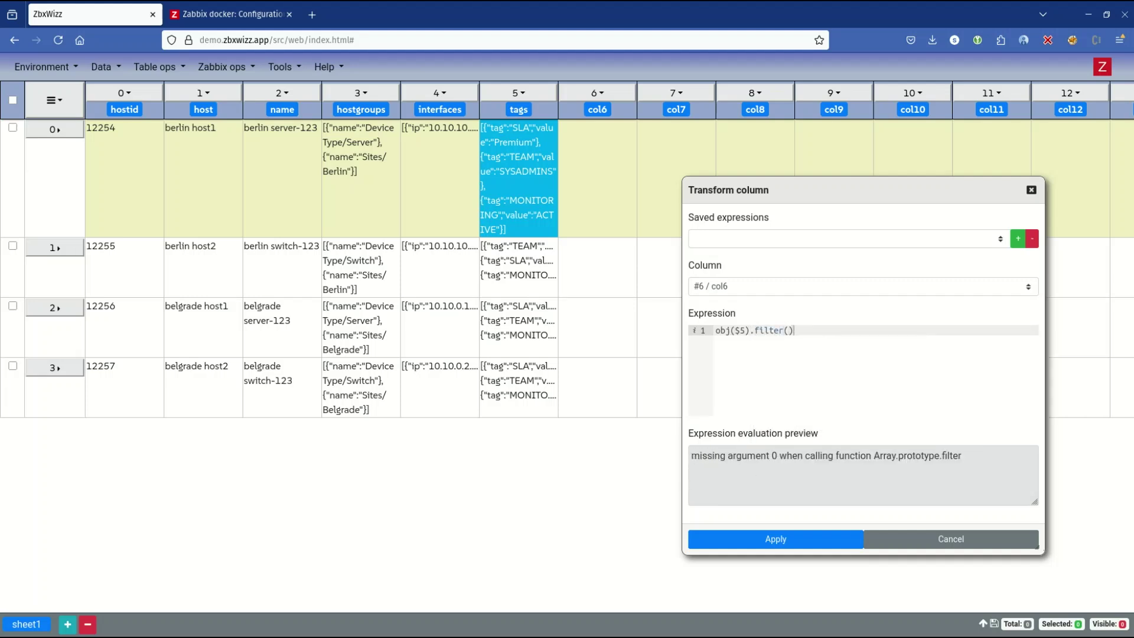
pyautogui.write('s')
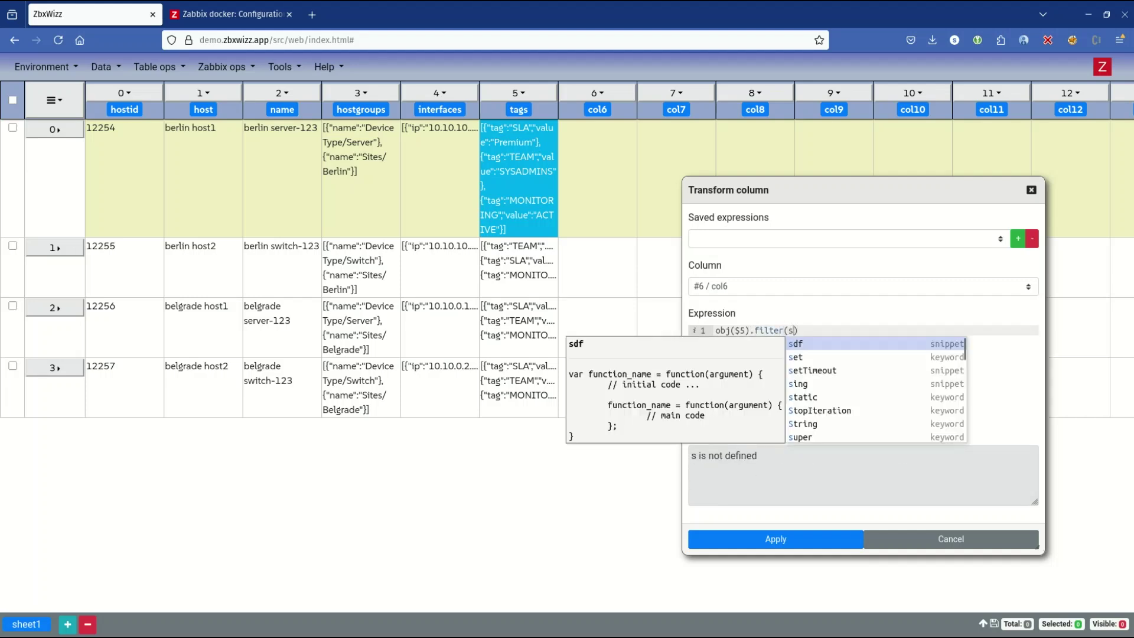
pyautogui.write('=>s.name')
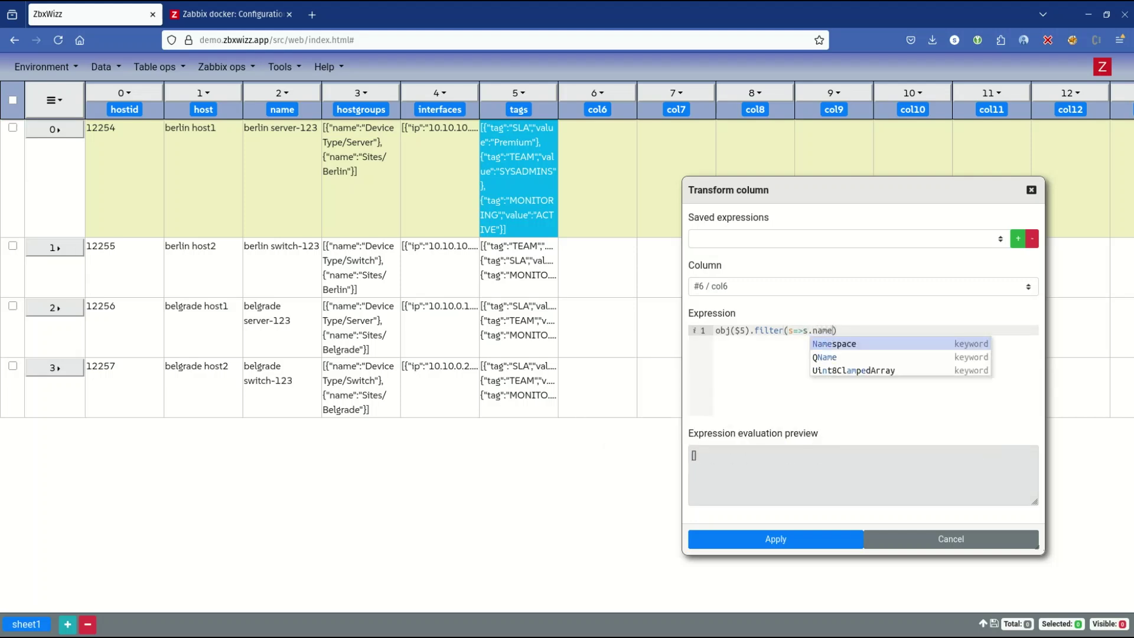
pyautogui.write('.match(')
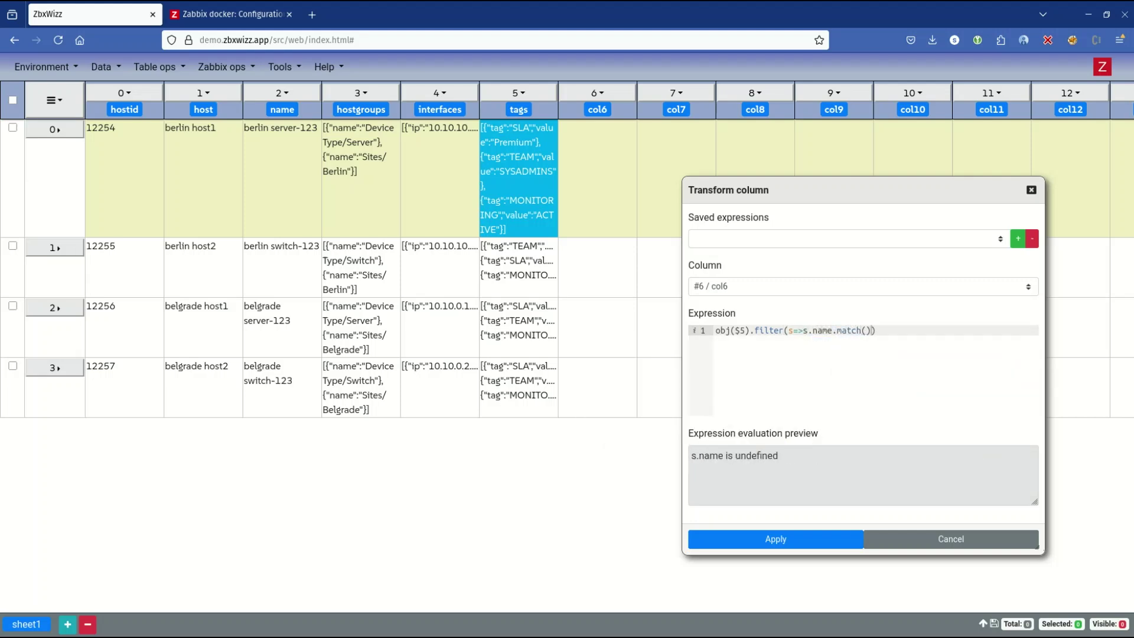
pyautogui.write('/')
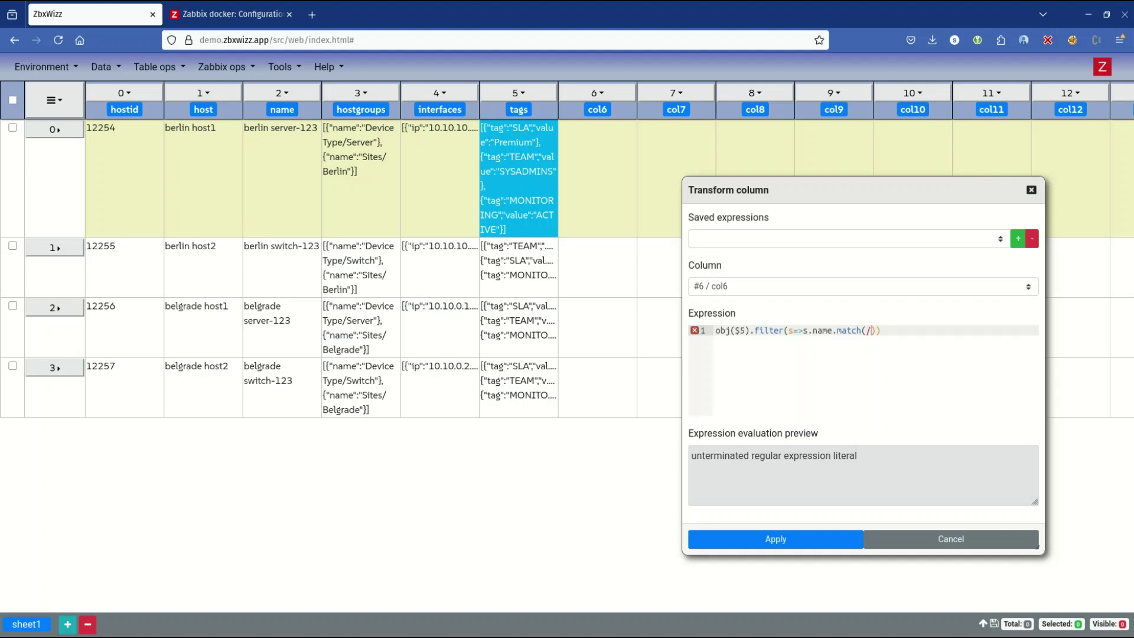
pyautogui.write('TEAM/')
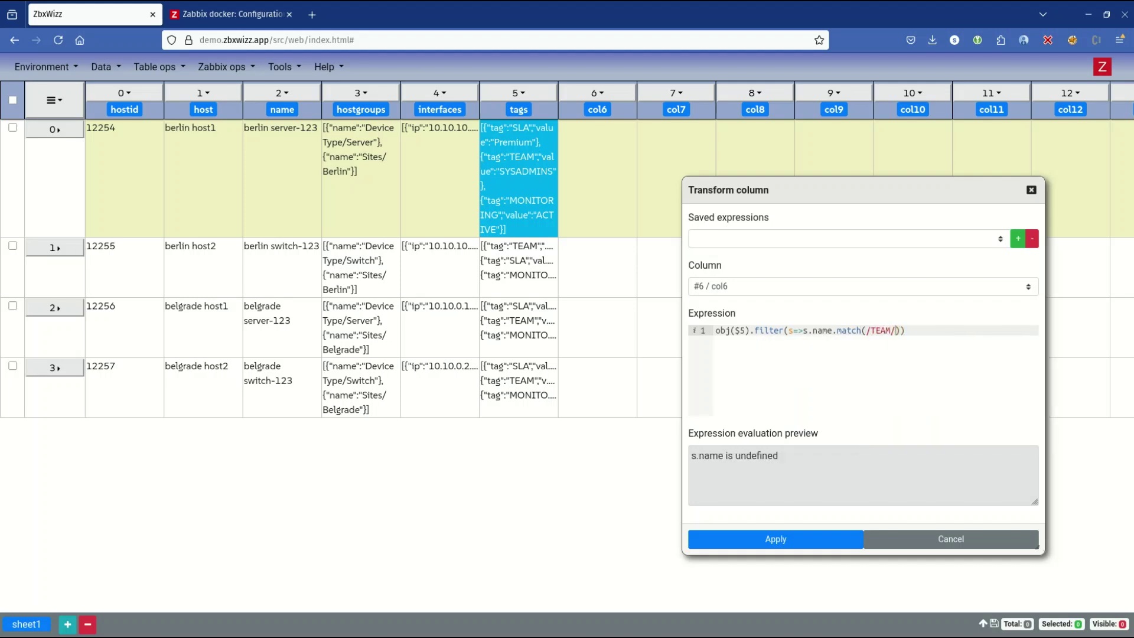
# Step: Make the TEAM filter match on the tag property, s.tag, in the col6 expression
pyautogui.press('BackSpace')
pyautogui.press('BackSpace')
pyautogui.press('BackSpace')
pyautogui.press('BackSpace')
pyautogui.write('tag')
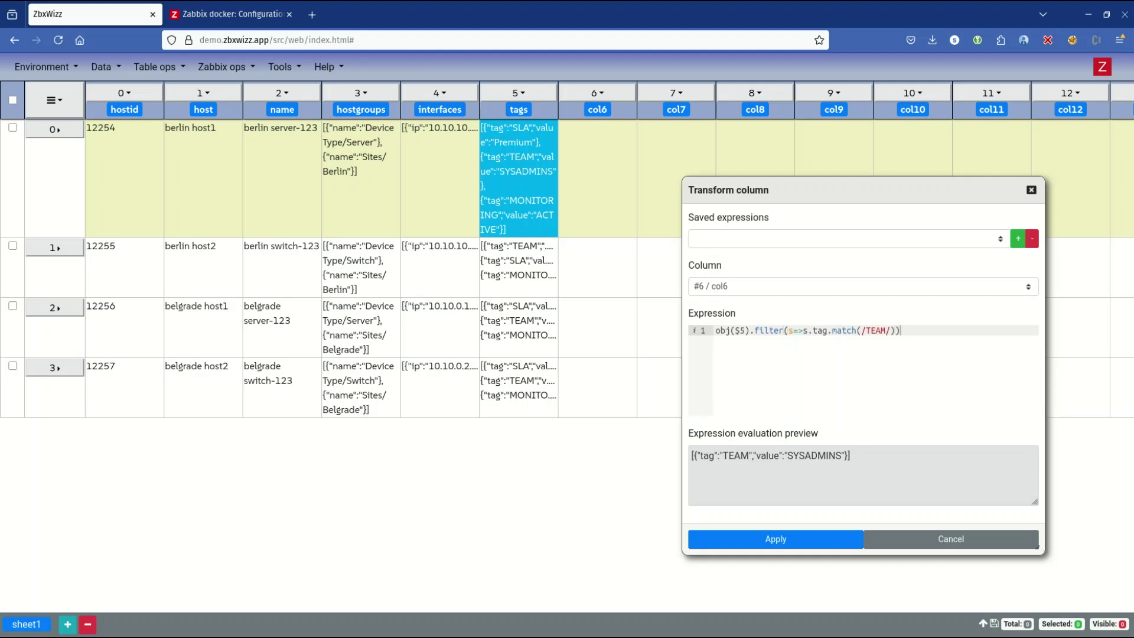
# Step: Append [0].value to the TEAM filter expression and apply the transform to col6
pyautogui.write('[0')
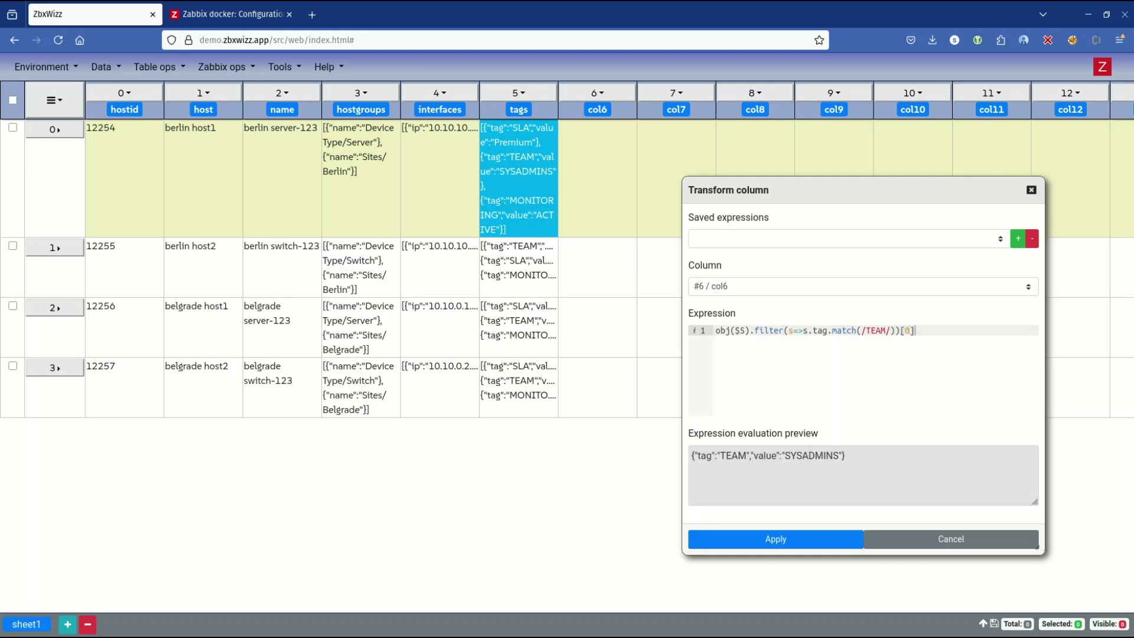
pyautogui.write('.')
pyautogui.press('BackSpace')
pyautogui.write('.value')
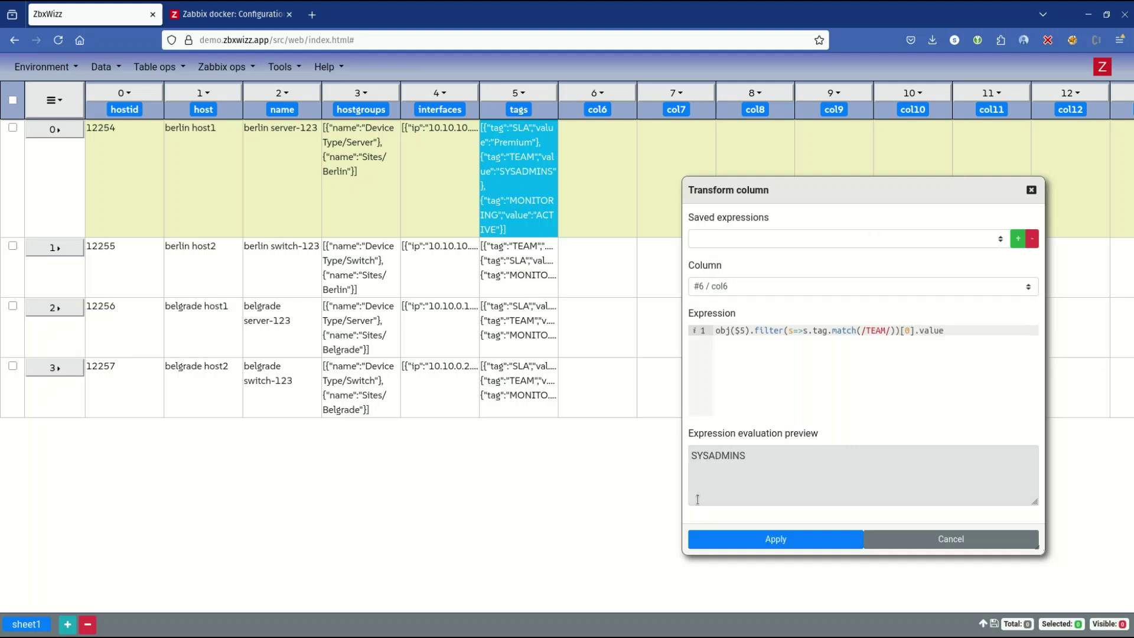
pyautogui.click(795, 538)
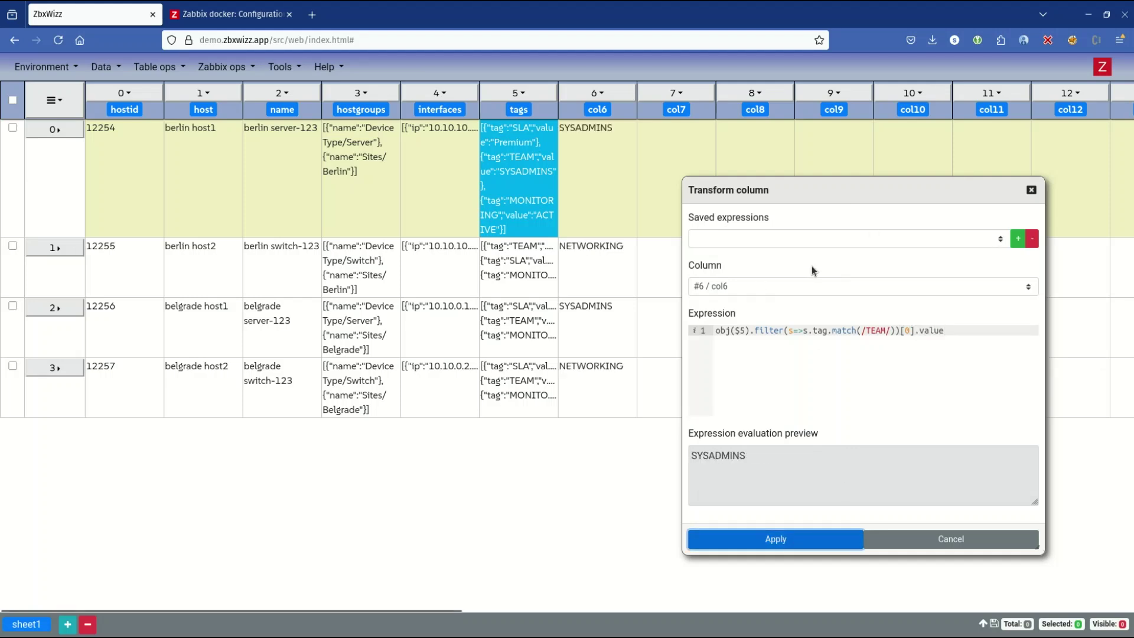
# Step: Switch the transform target to col7, change the matched tag to SLA and apply it
pyautogui.click(758, 287)
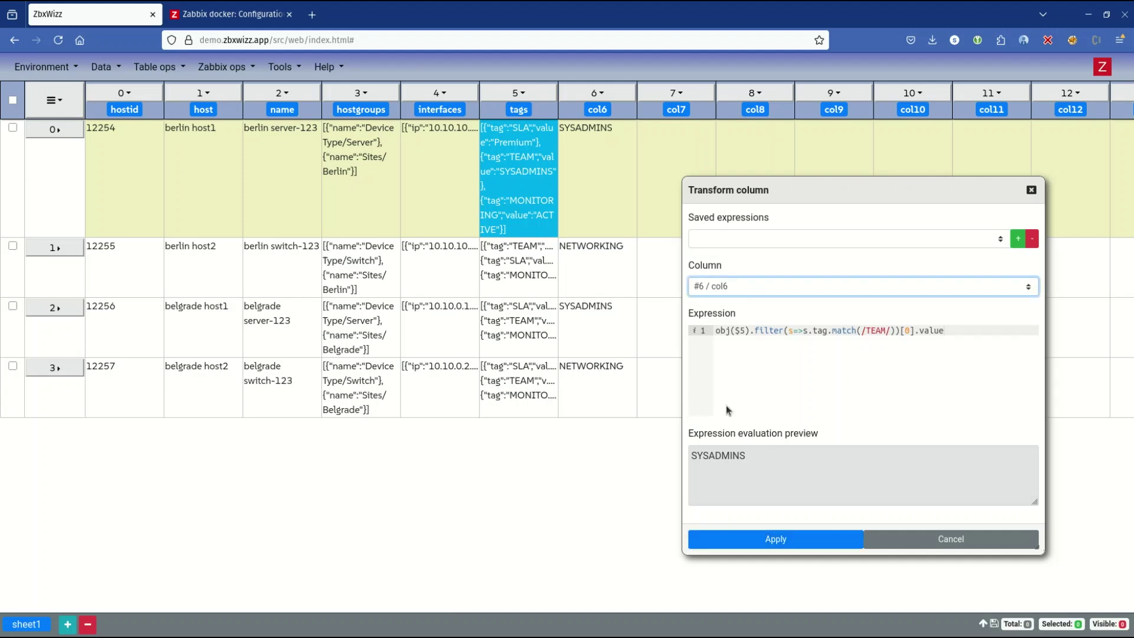
pyautogui.press('Down')
pyautogui.doubleClick(880, 330)
pyautogui.write('SLA')
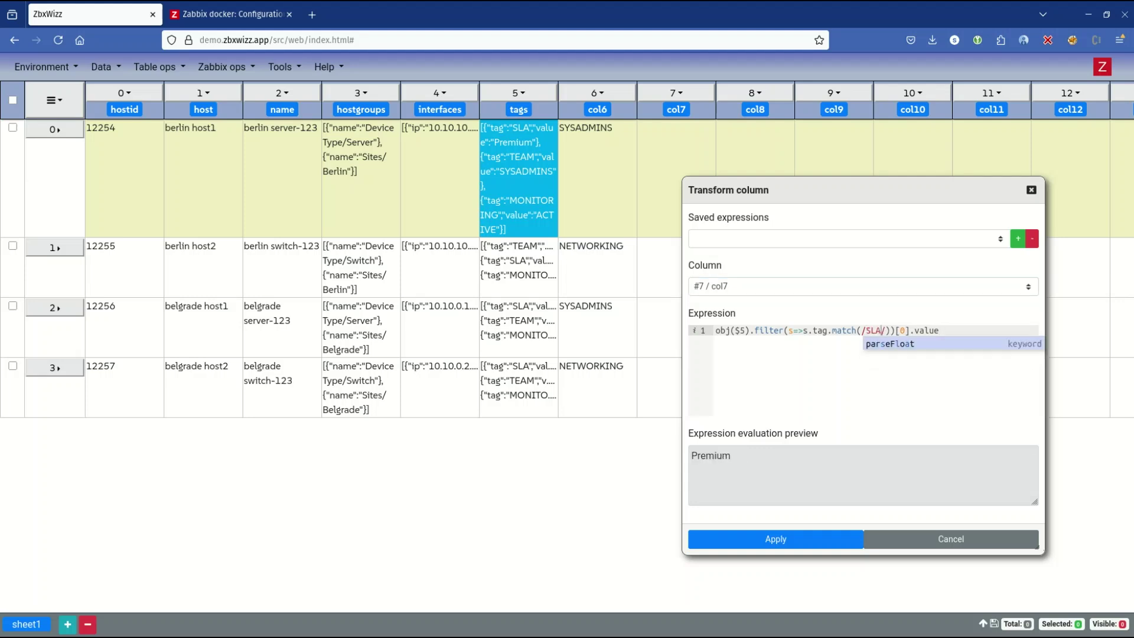
pyautogui.click(832, 365)
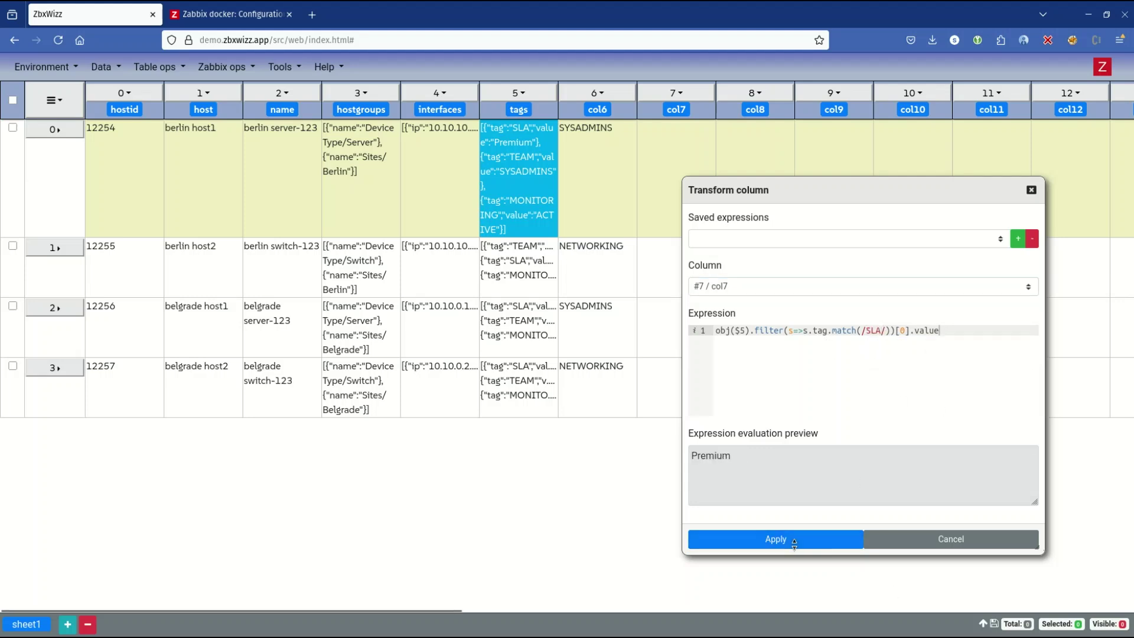
pyautogui.click(810, 542)
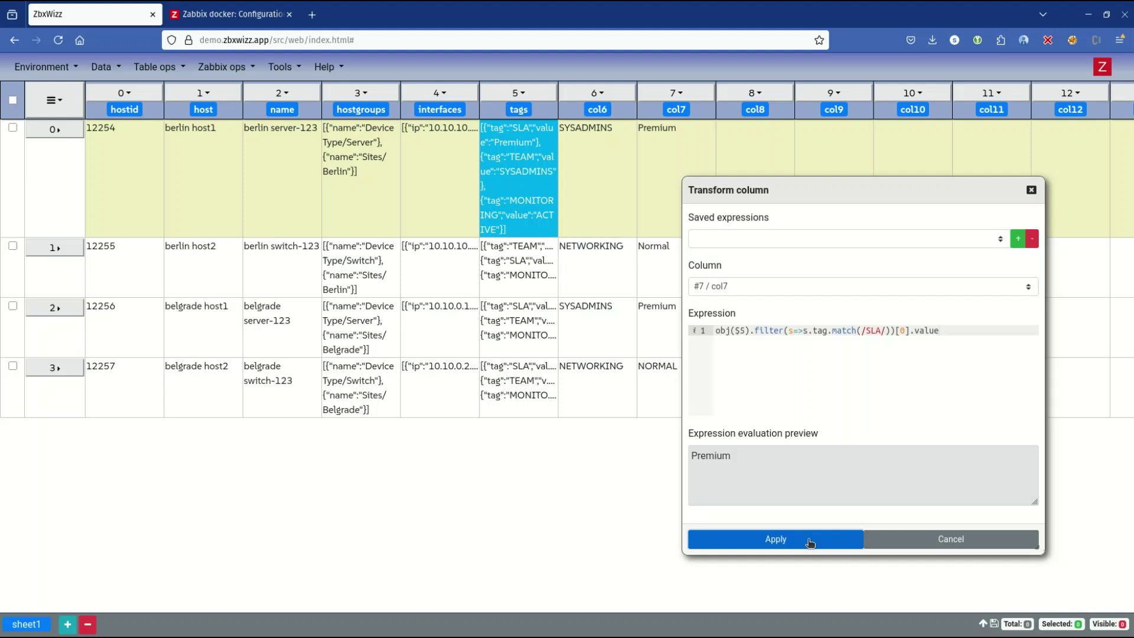
# Step: Set the transform target to #8 / col8 and reposition the dialog so the hostgroups and filled columns stay uncovered
pyautogui.moveTo(808, 198); pyautogui.dragTo(179, 205)
pyautogui.click(160, 289)
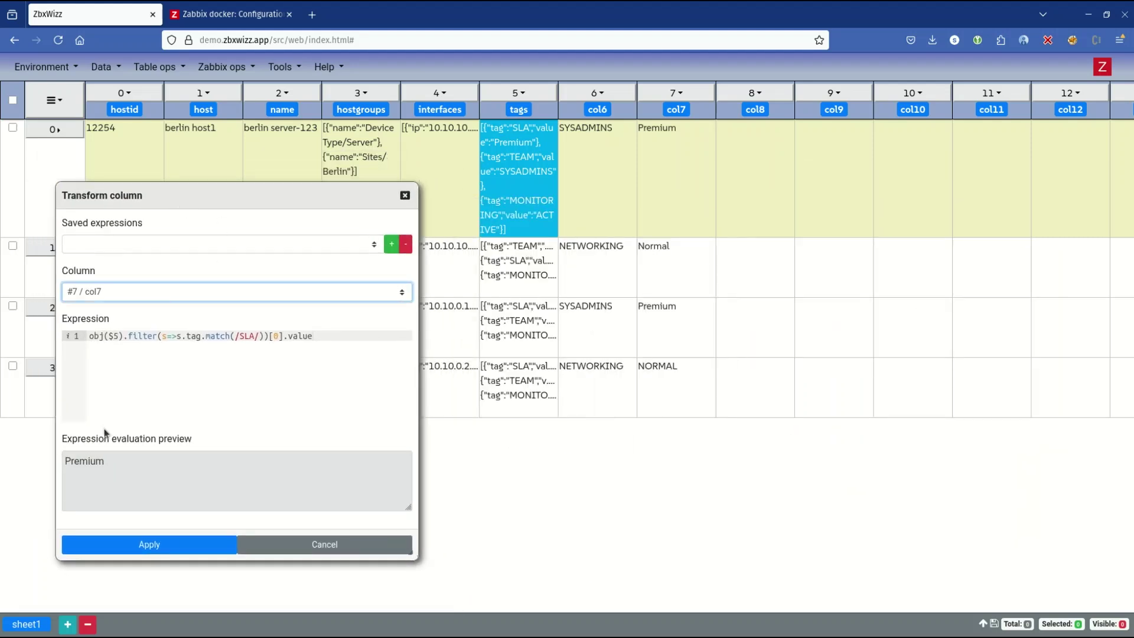
pyautogui.press('Down')
pyautogui.moveTo(205, 193); pyautogui.dragTo(253, 180)
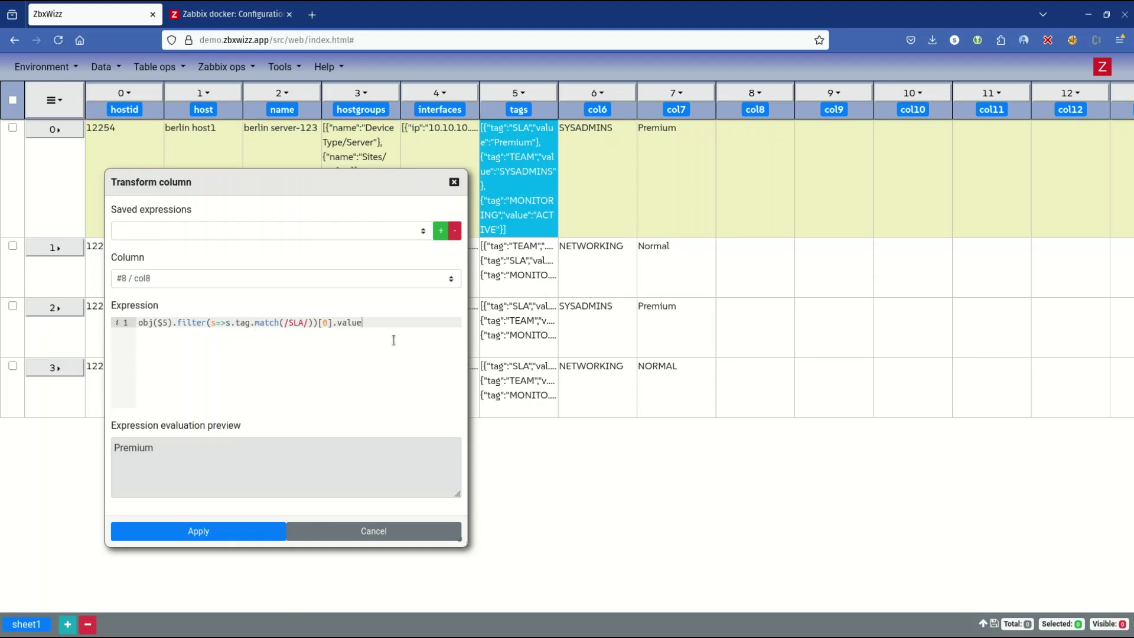
pyautogui.moveTo(416, 325); pyautogui.dragTo(178, 324)
pyautogui.moveTo(331, 174); pyautogui.dragTo(934, 221)
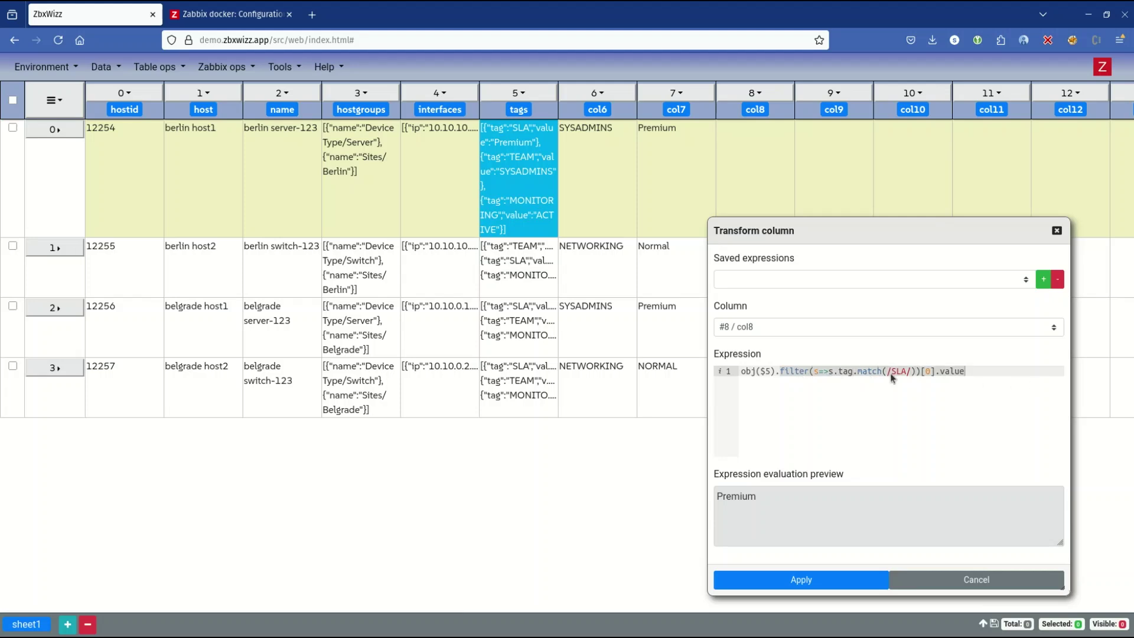
# Step: Change the col8 expression's source reference to $3, the hostgroups column, and examine its evaluation preview
pyautogui.click(766, 370)
pyautogui.press('Delete')
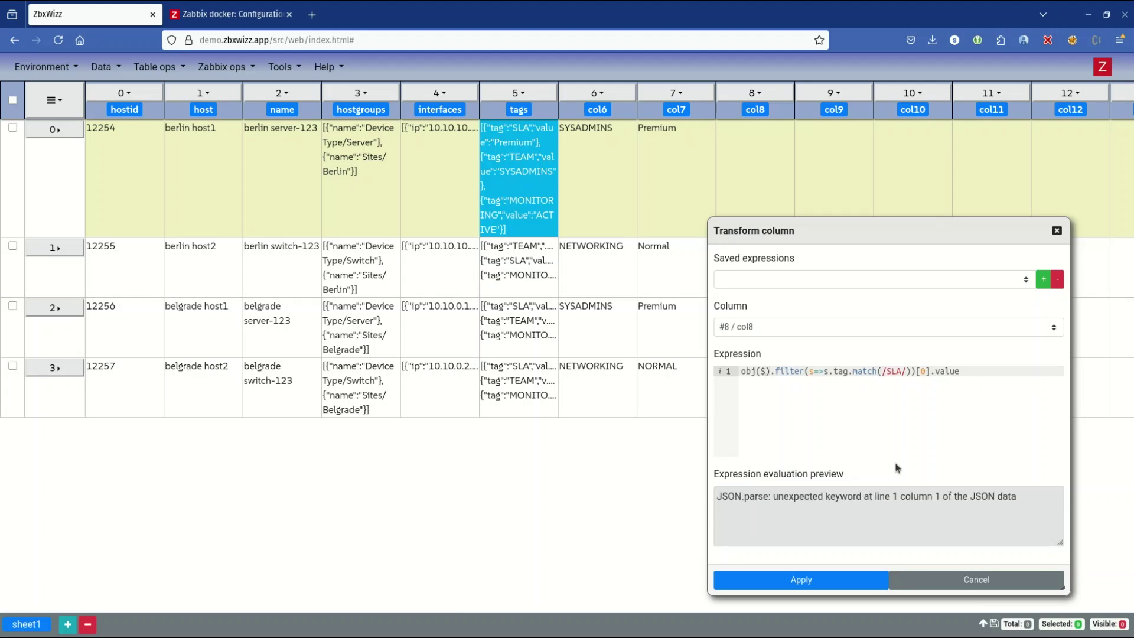
pyautogui.write('3')
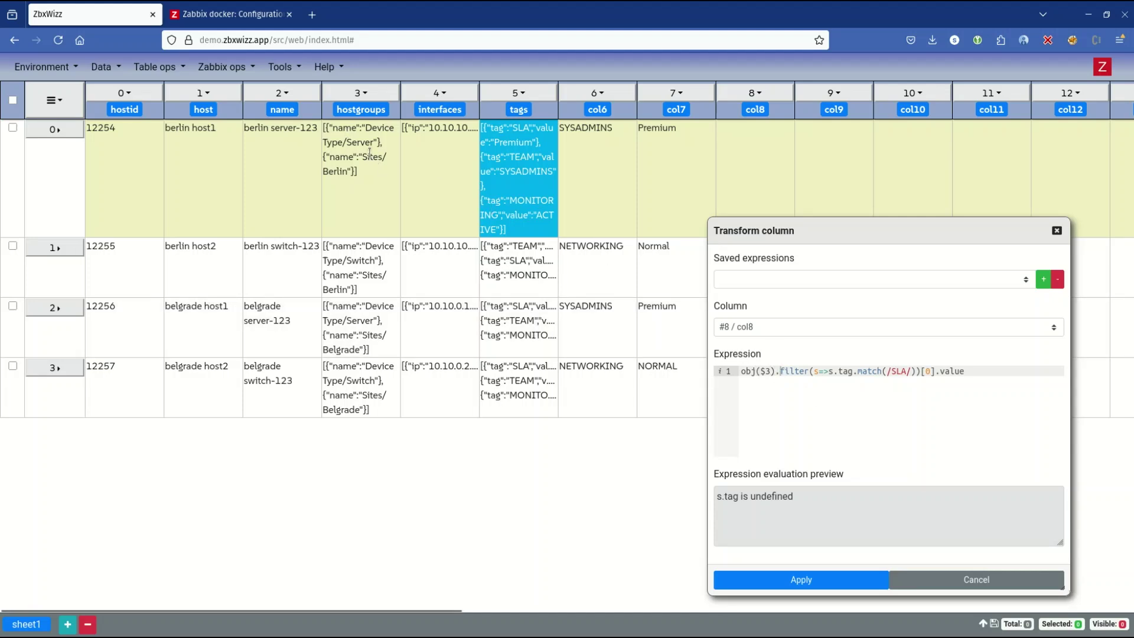
pyautogui.moveTo(810, 504); pyautogui.dragTo(712, 486)
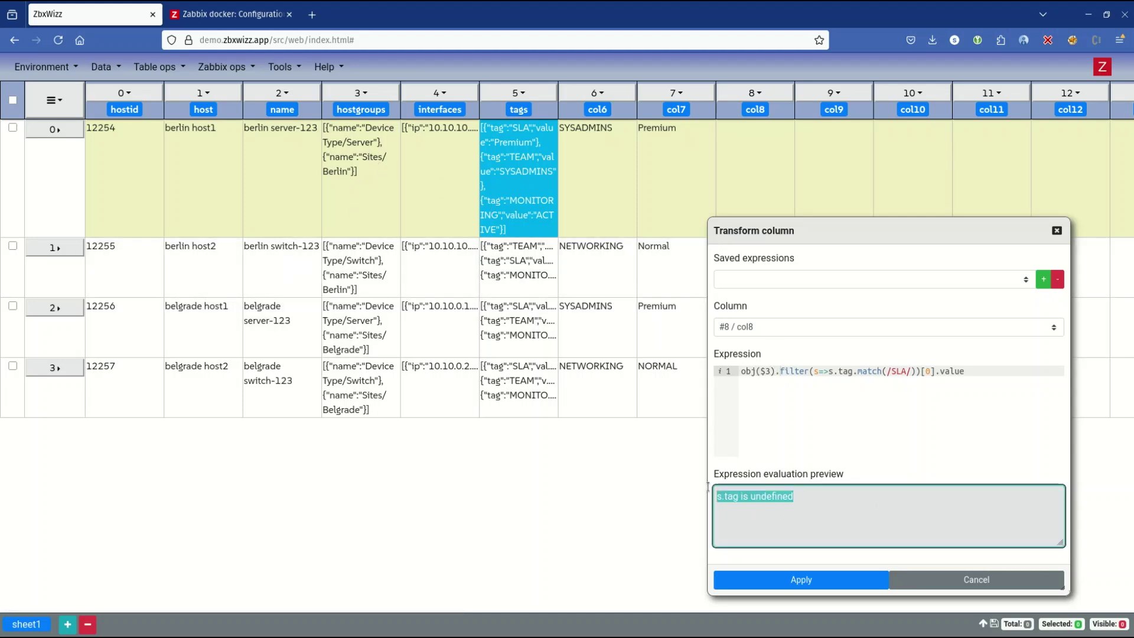
pyautogui.click(835, 507)
pyautogui.moveTo(835, 507); pyautogui.dragTo(703, 493)
pyautogui.click(970, 381)
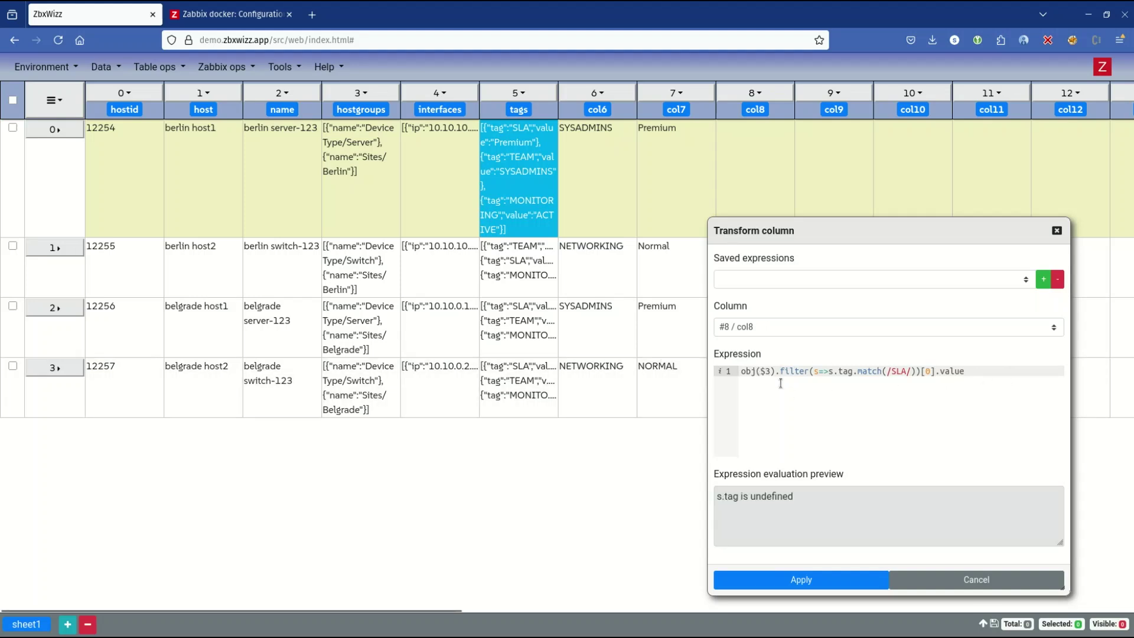
# Step: Try the col8 expression as plain obj($3) without the filter, and undo that removal
pyautogui.moveTo(775, 371); pyautogui.dragTo(966, 374)
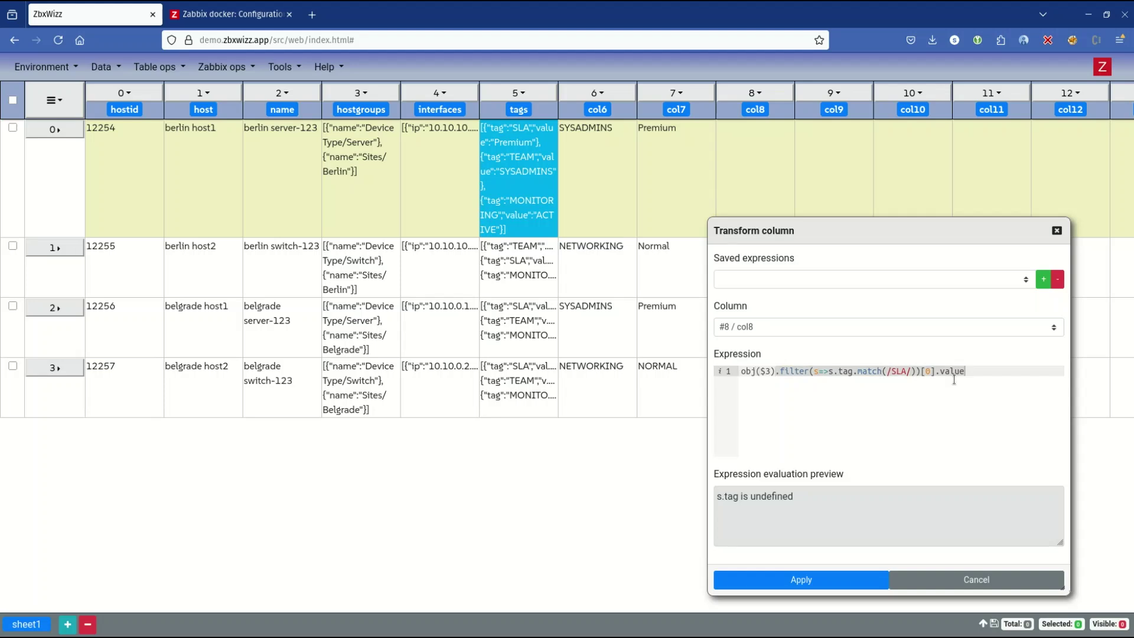
pyautogui.press('BackSpace')
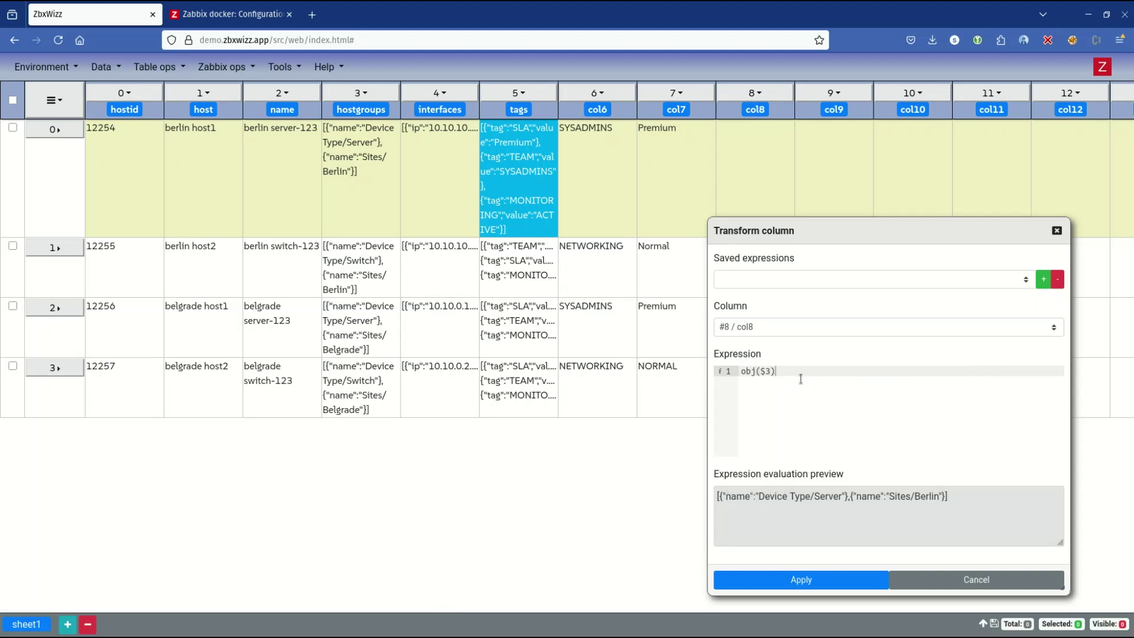
pyautogui.hotkey('ctrl', 'z')
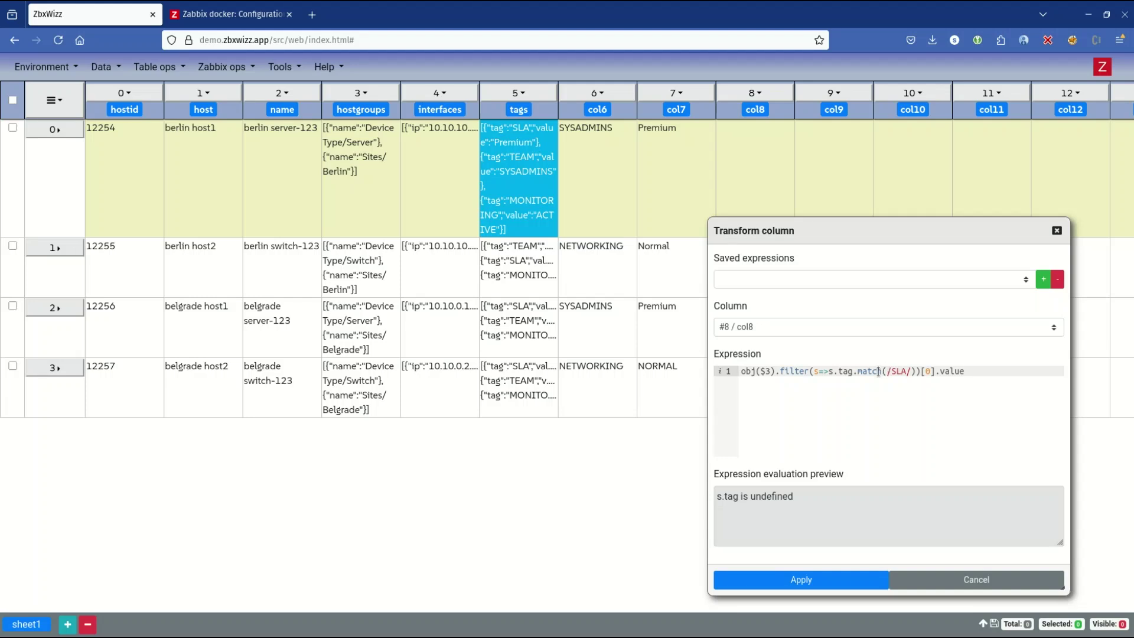
# Step: Change the col8 filter to s.name.match(/Device/) so it matches the host group name against Device
pyautogui.doubleClick(846, 371)
pyautogui.write('nam')
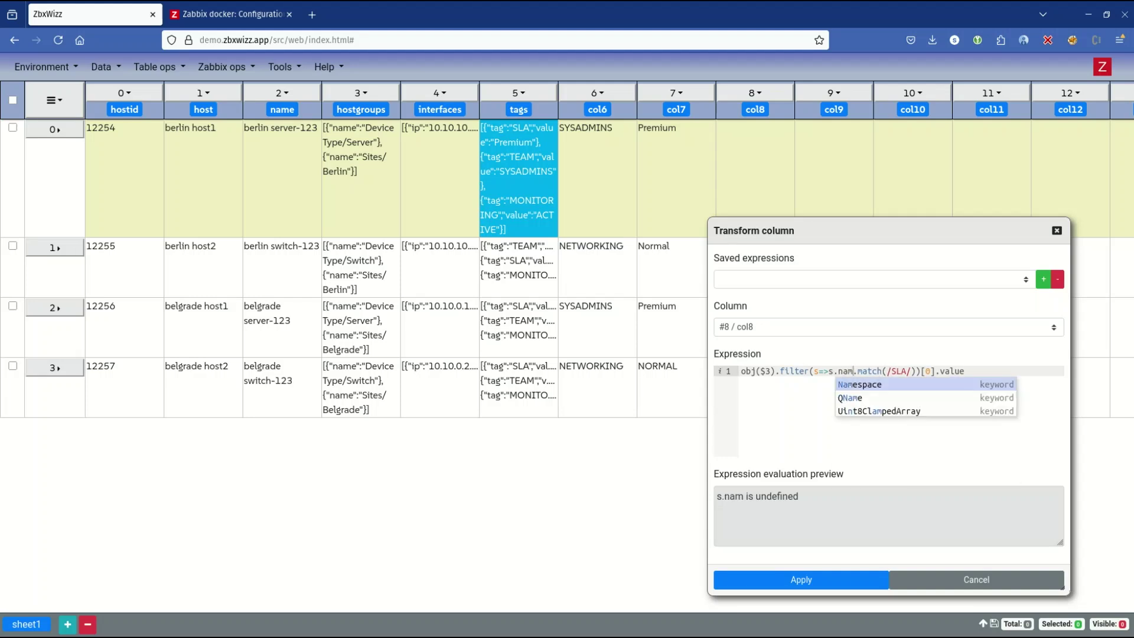
pyautogui.write('e')
pyautogui.click(888, 371)
pyautogui.hotkey('ctrl', 'shift', 'Right')
pyautogui.write('Device')
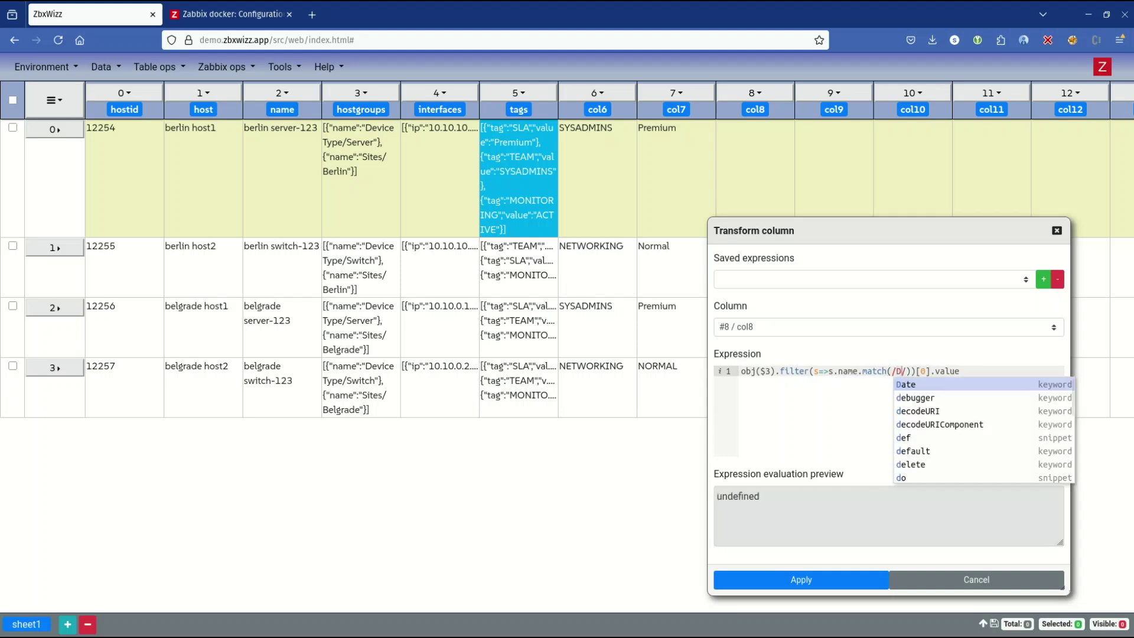
# Step: Remove .value from the end of the col8 expression, keeping obj($3).filter(s=>s.name.match(/Device/))[0]
pyautogui.press('End')
pyautogui.hotkey('ctrl', 'shift', 'Left')
pyautogui.hotkey('shift', 'Left')
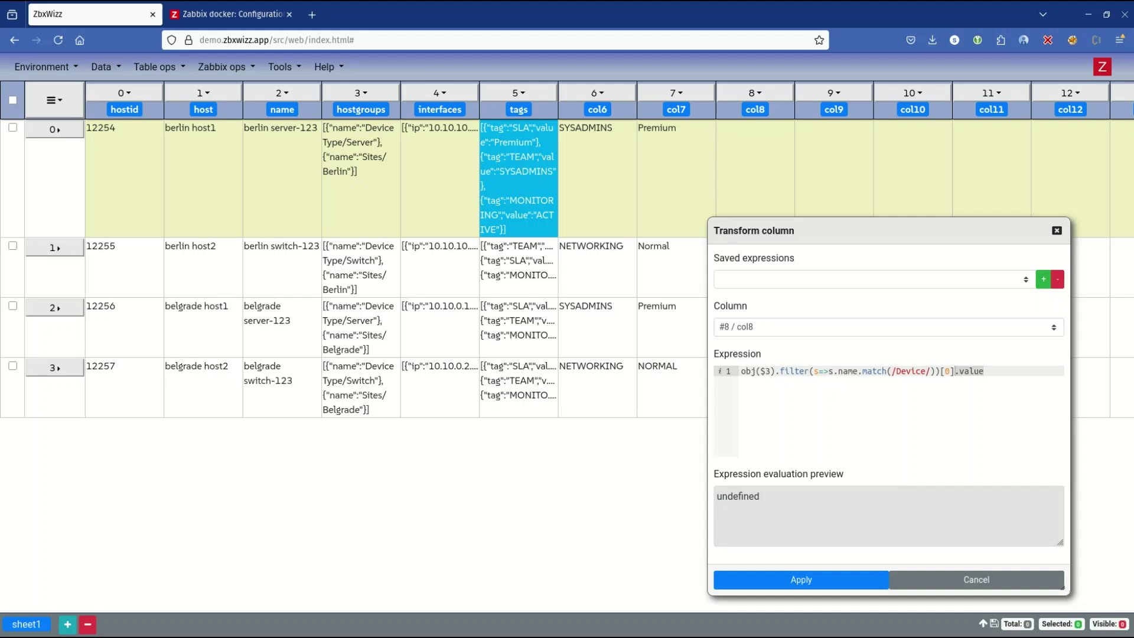
pyautogui.press('BackSpace')
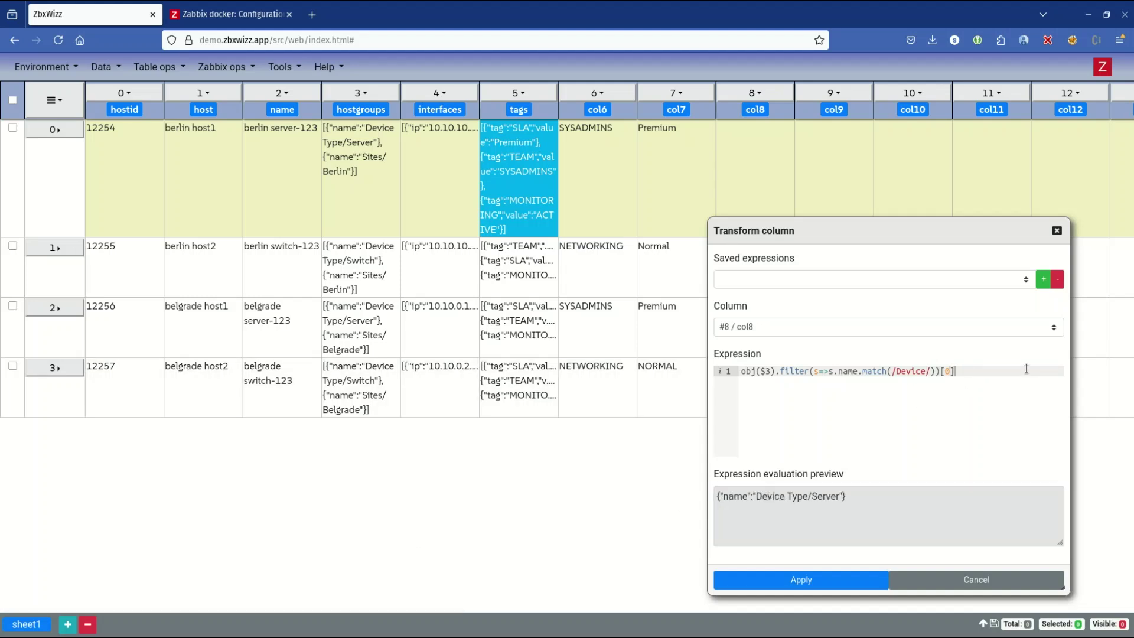
# Step: Append .name to the col8 expression to return the matched host group's name, and examine the evaluation preview
pyautogui.write('.anem')
pyautogui.press('BackSpace')
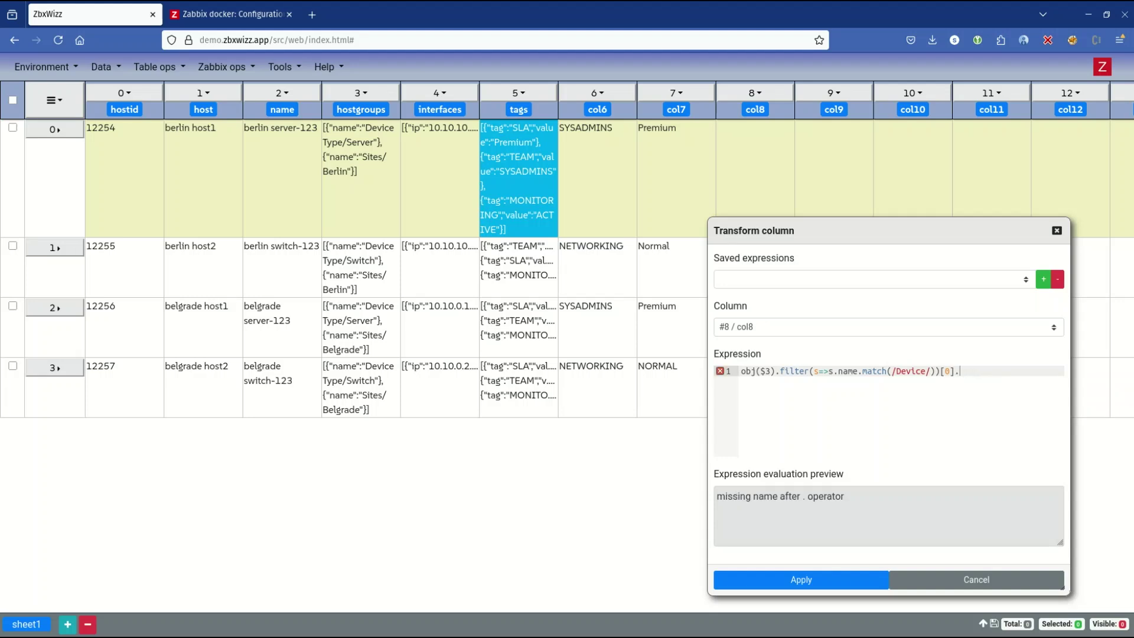
pyautogui.write('name')
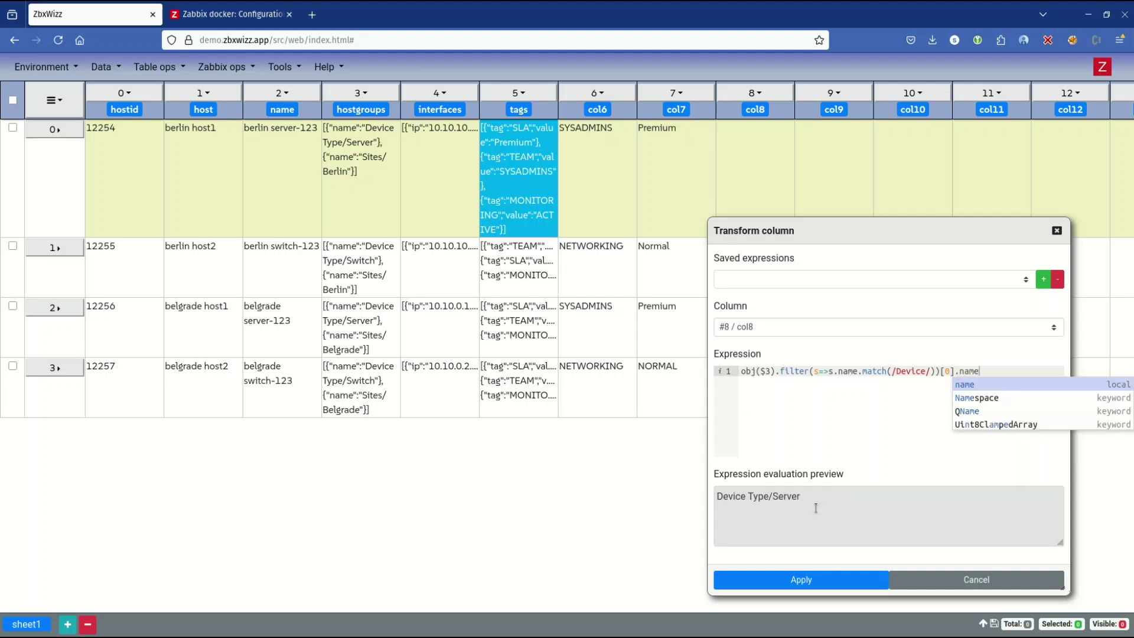
pyautogui.moveTo(719, 495); pyautogui.dragTo(760, 495)
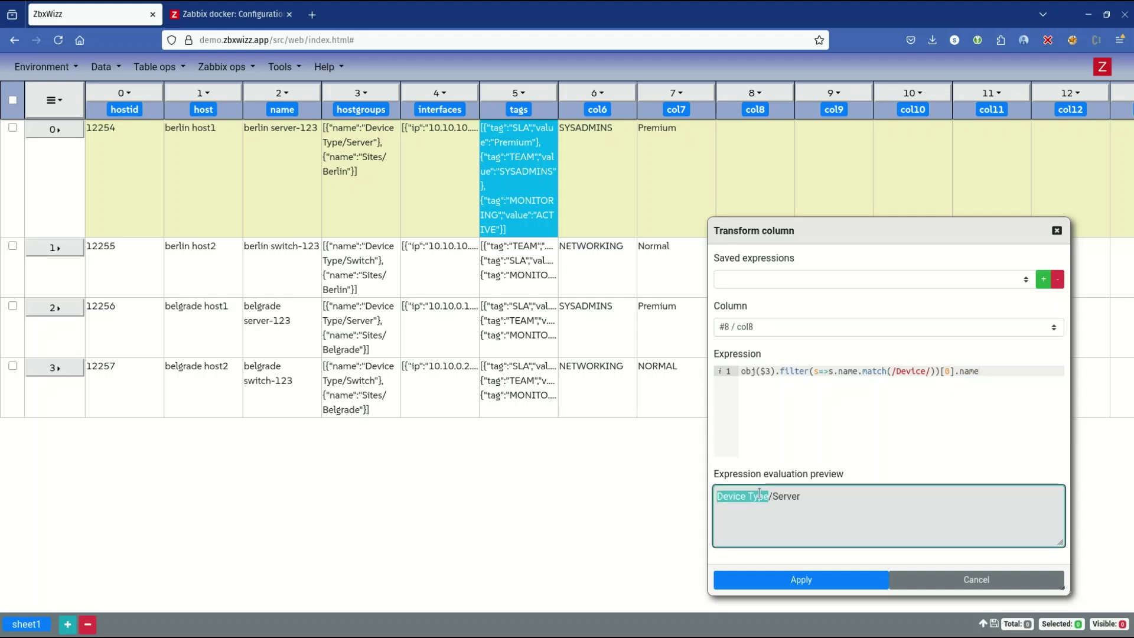
# Step: Append .split("/")[1] to the expression to keep only the part after the slash, and apply the transform to col8
pyautogui.click(998, 387)
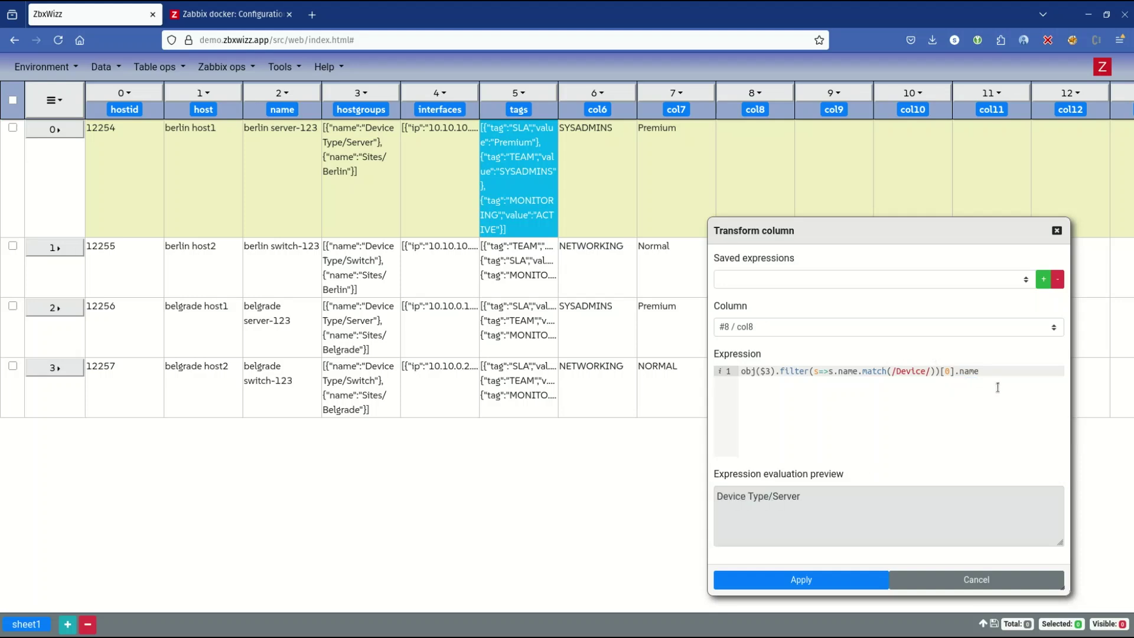
pyautogui.write('.split()')
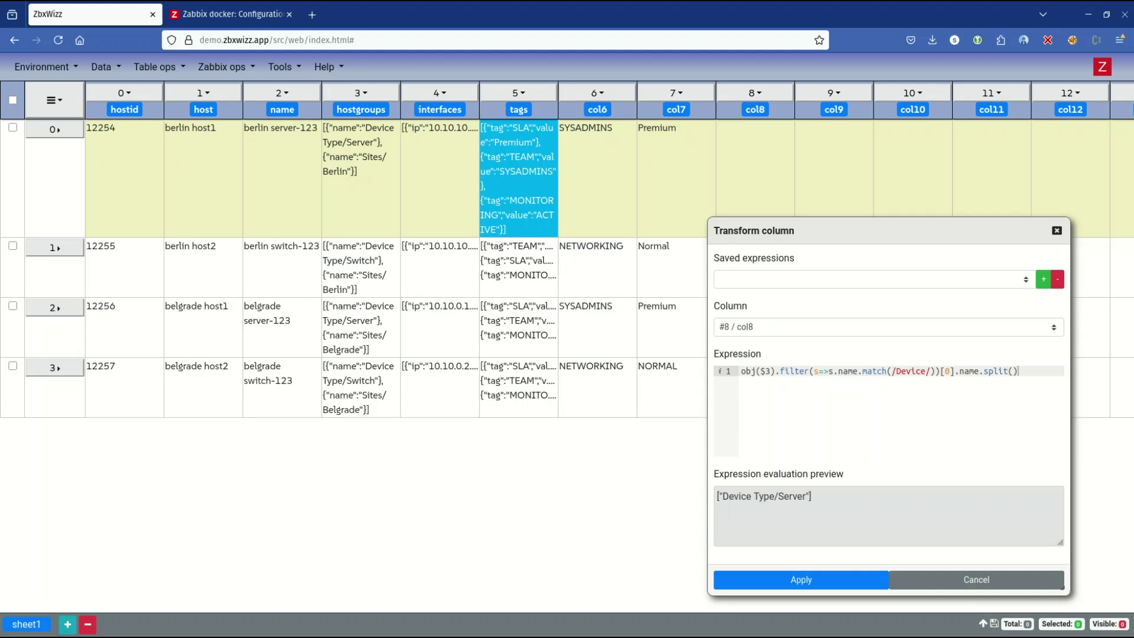
pyautogui.write('"/')
pyautogui.write('[')
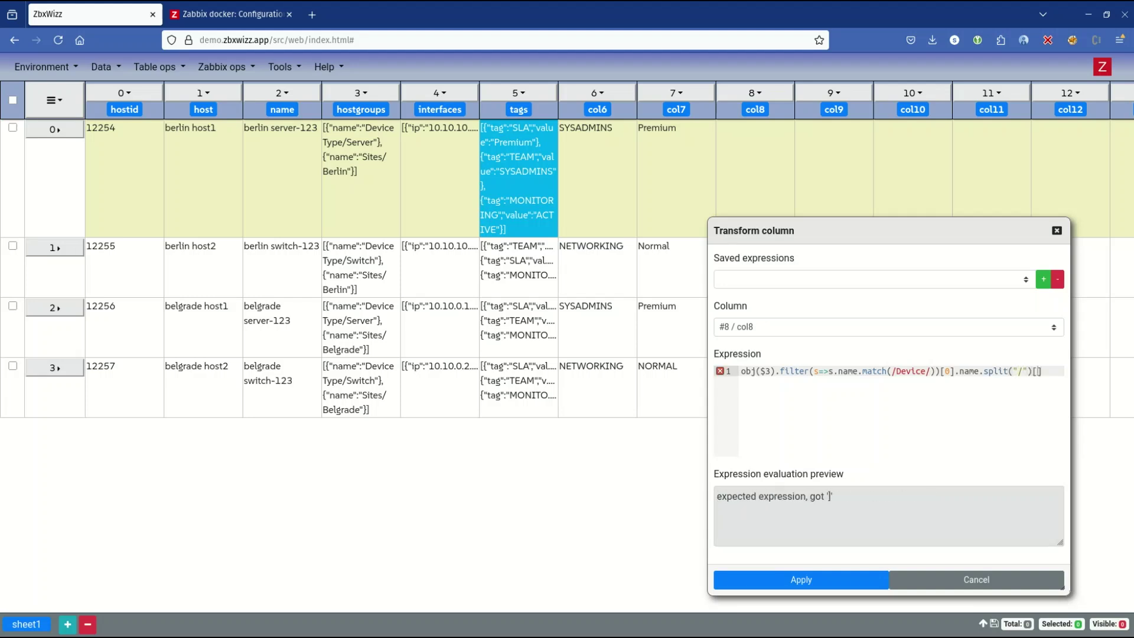
pyautogui.write('1')
pyautogui.press('Delete')
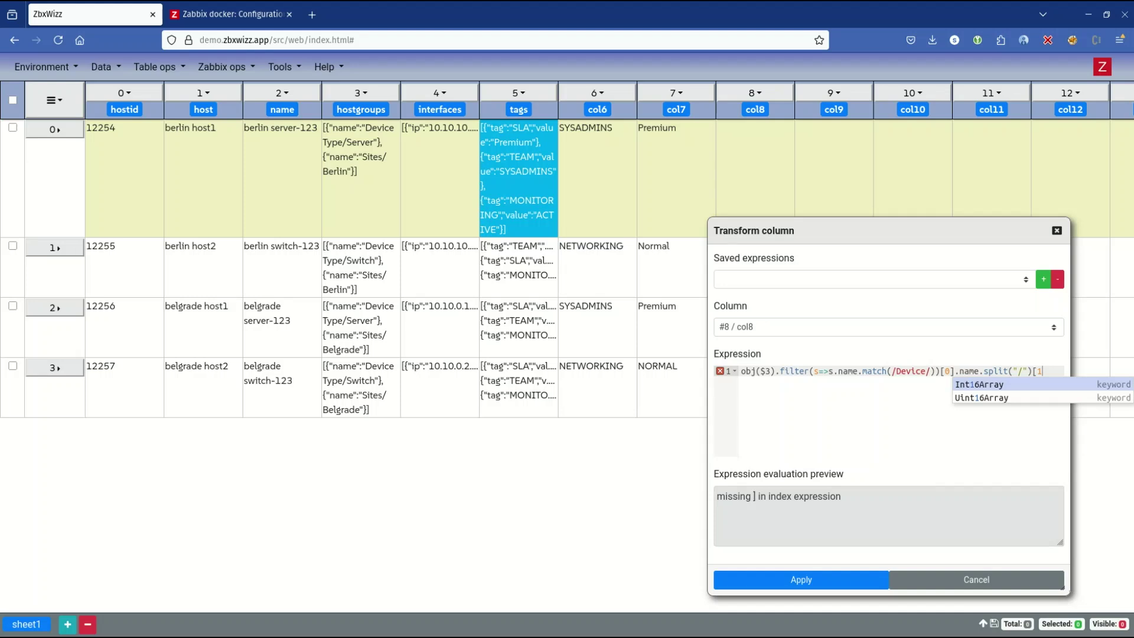
pyautogui.write(']')
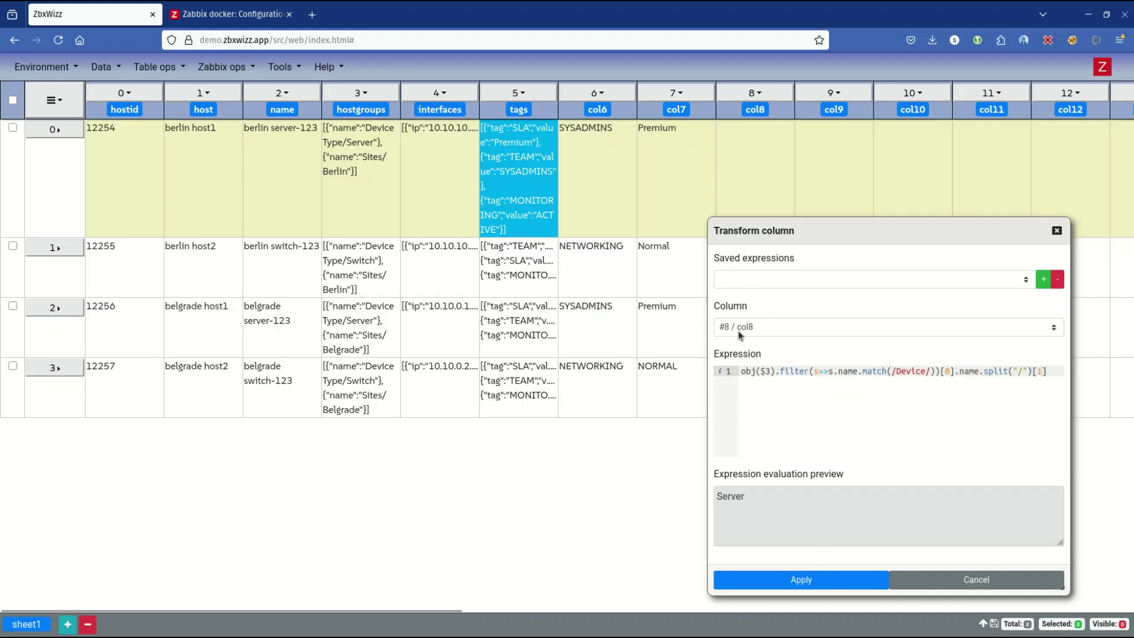
pyautogui.click(810, 579)
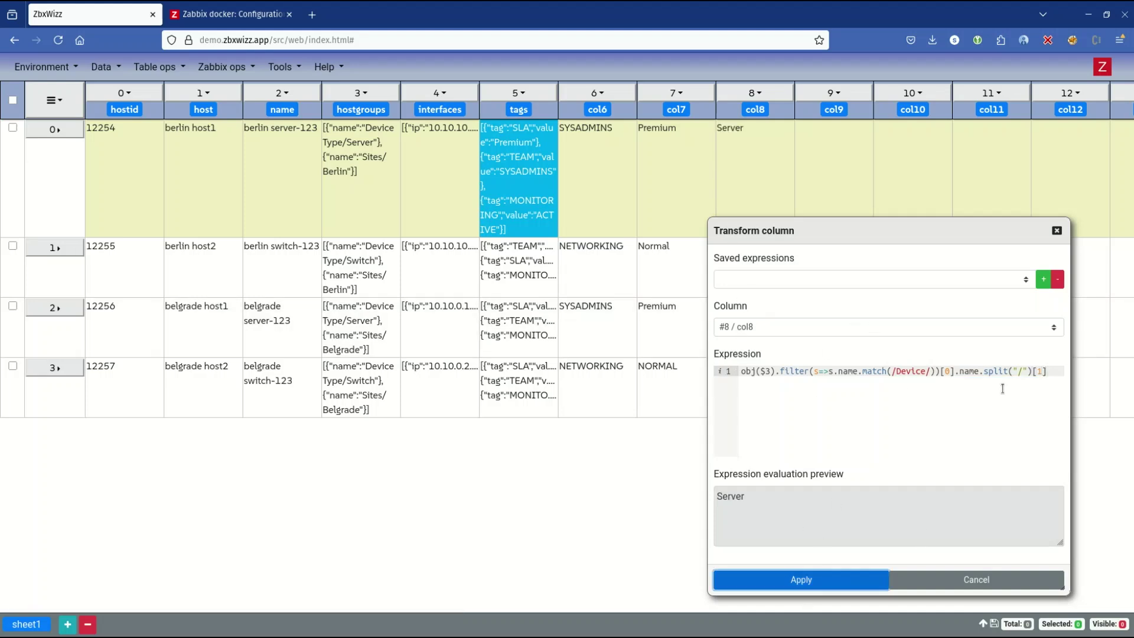
# Step: Change the filter match from Device to Sites, target col9, apply the transform, and move the dialog clear of the new columns
pyautogui.doubleClick(913, 374)
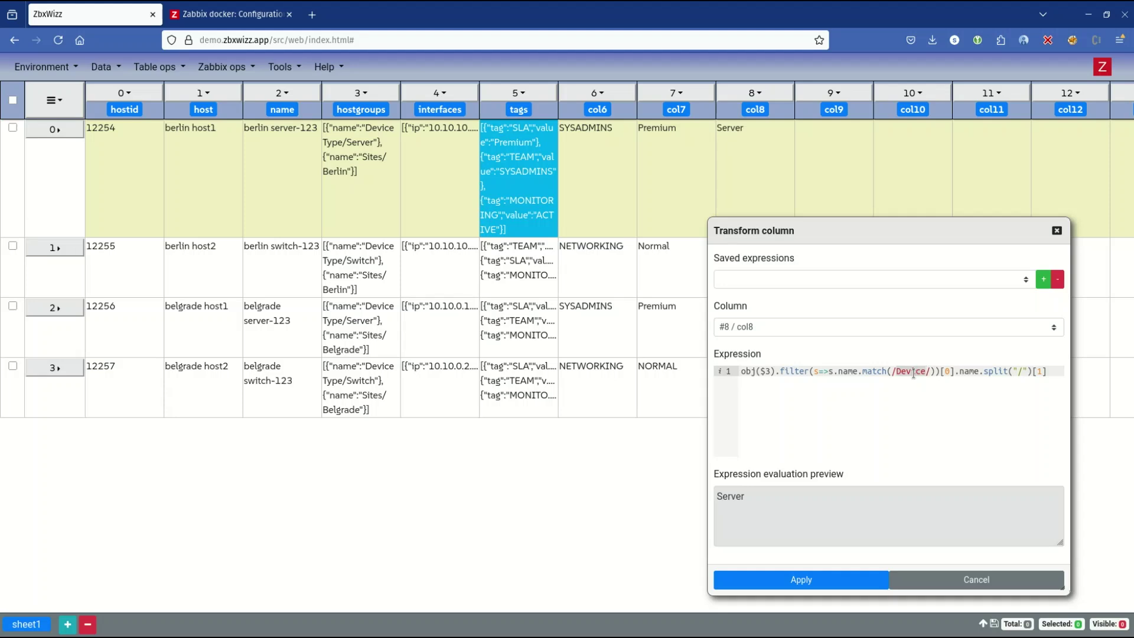
pyautogui.moveTo(726, 372)
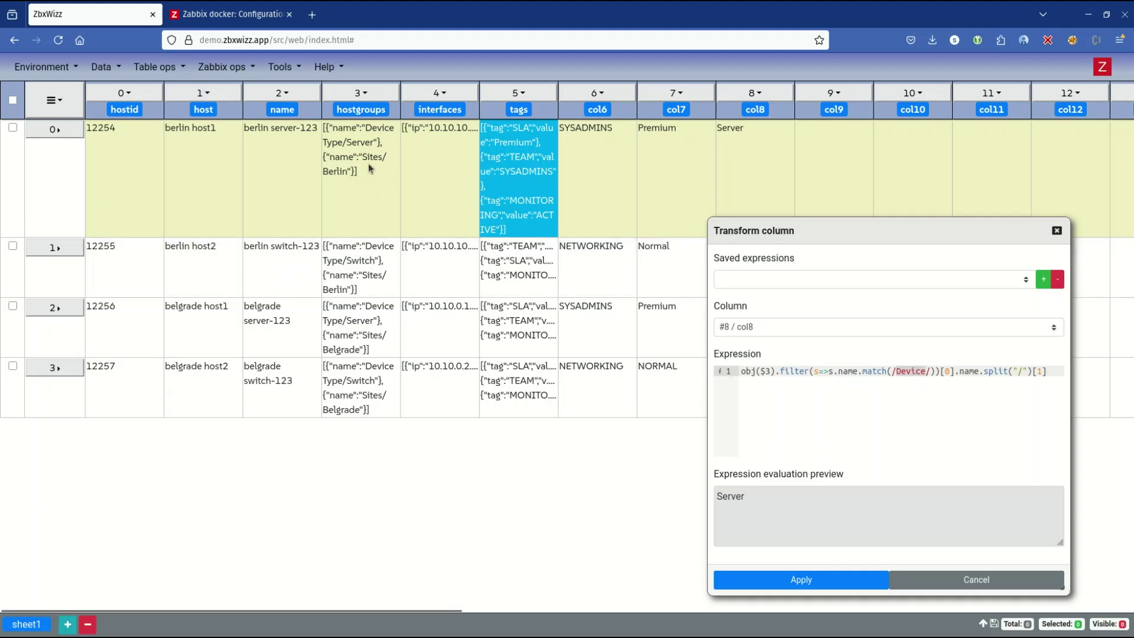
pyautogui.write('Sites')
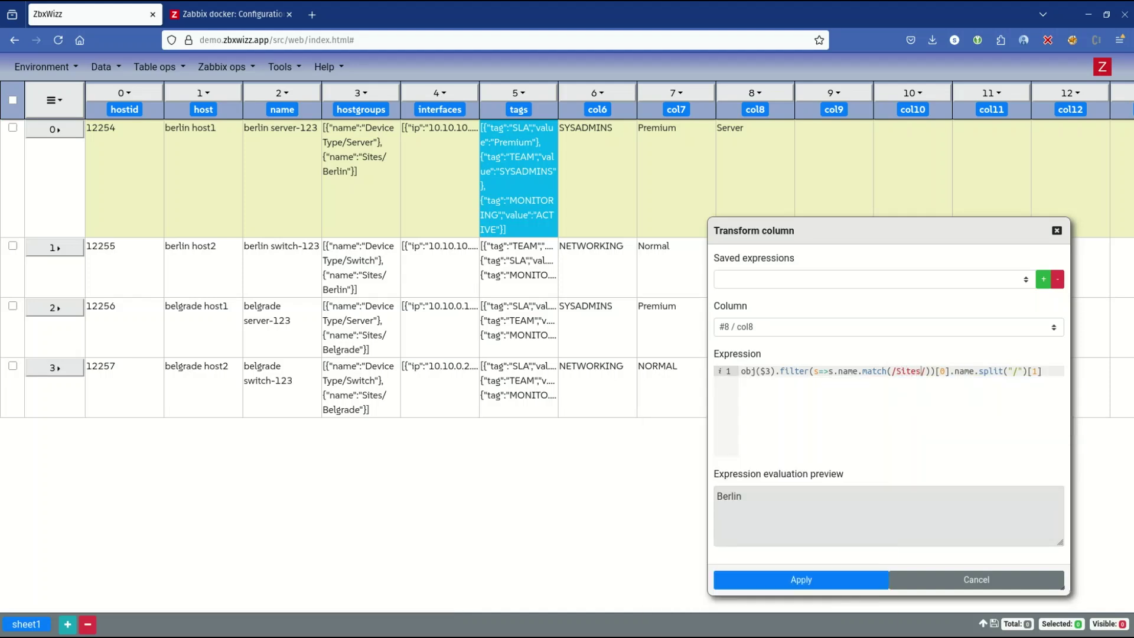
pyautogui.click(832, 327)
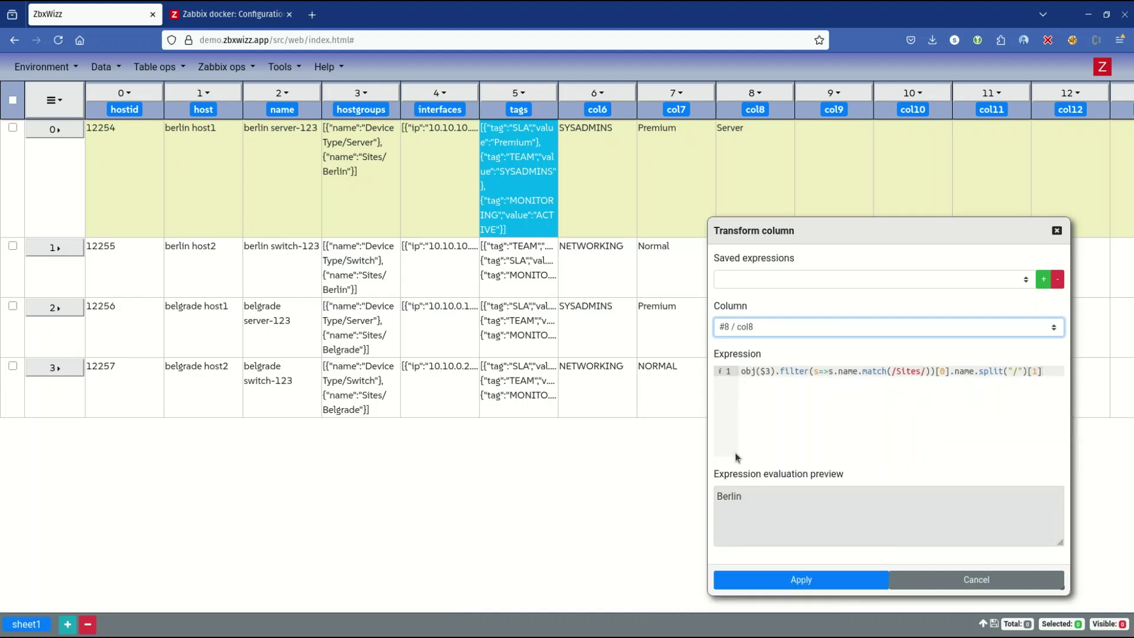
pyautogui.click(836, 580)
pyautogui.moveTo(866, 224); pyautogui.dragTo(360, 198)
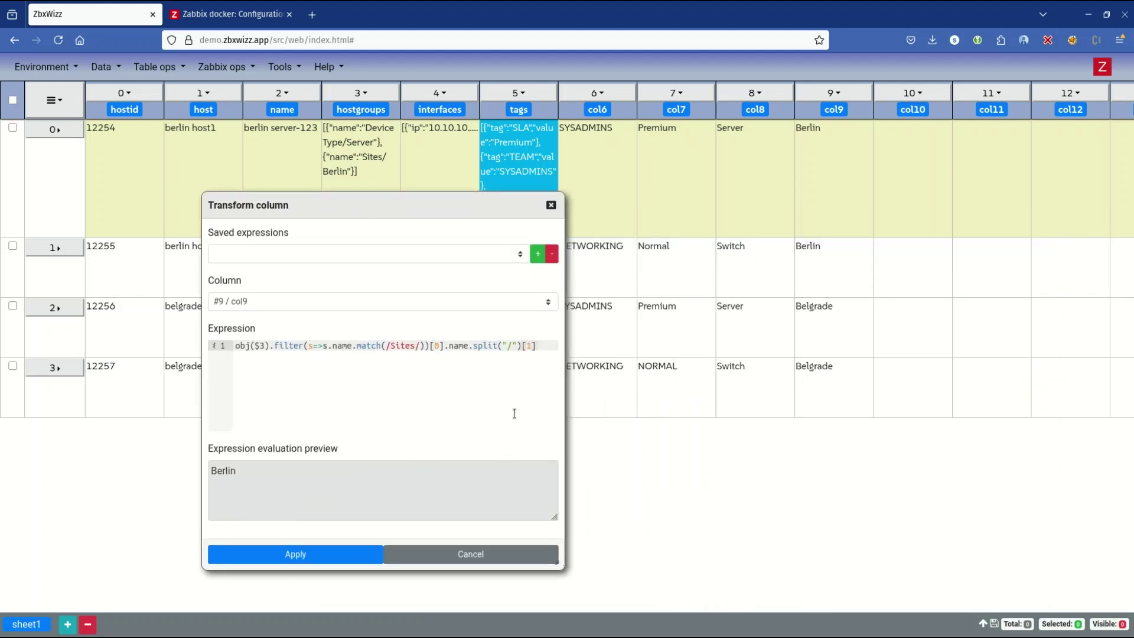
# Step: Replace the whole transform expression with obj($4)[0].ip to extract the first interface's IP address
pyautogui.hotkey('ctrl', 'a')
pyautogui.press('BackSpace')
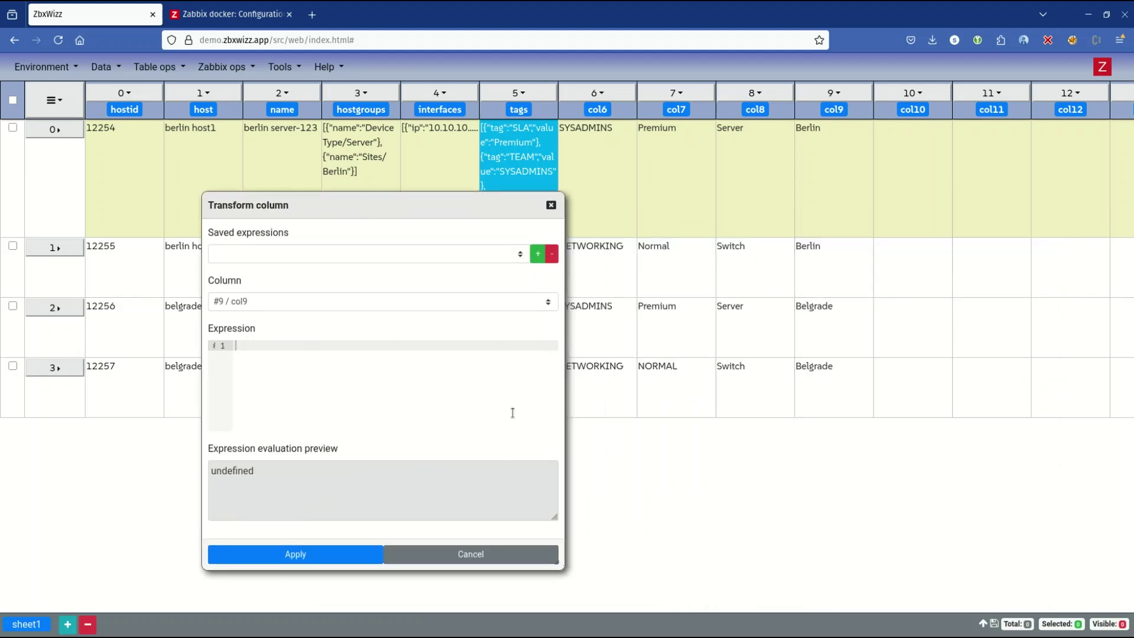
pyautogui.moveTo(392, 206); pyautogui.dragTo(426, 230)
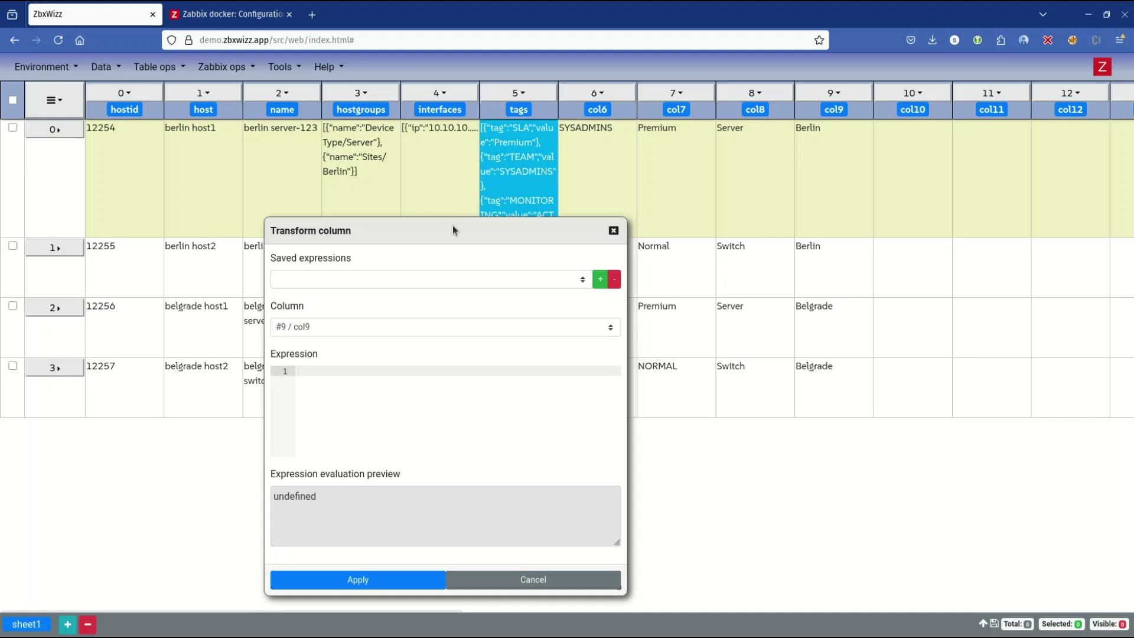
pyautogui.click(387, 372)
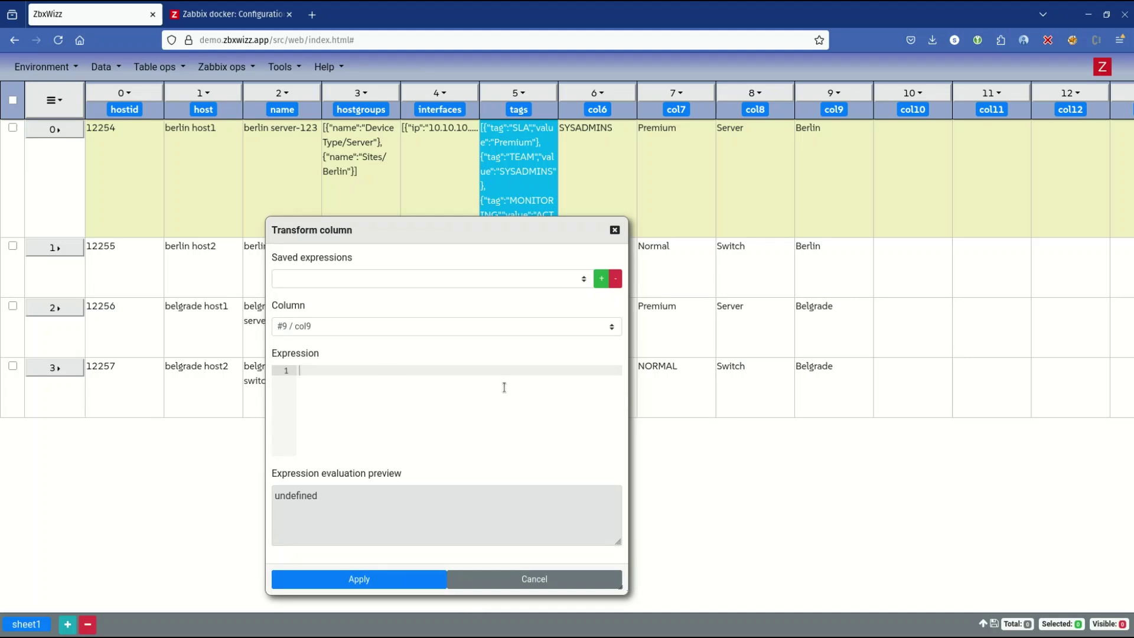
pyautogui.write('obj($')
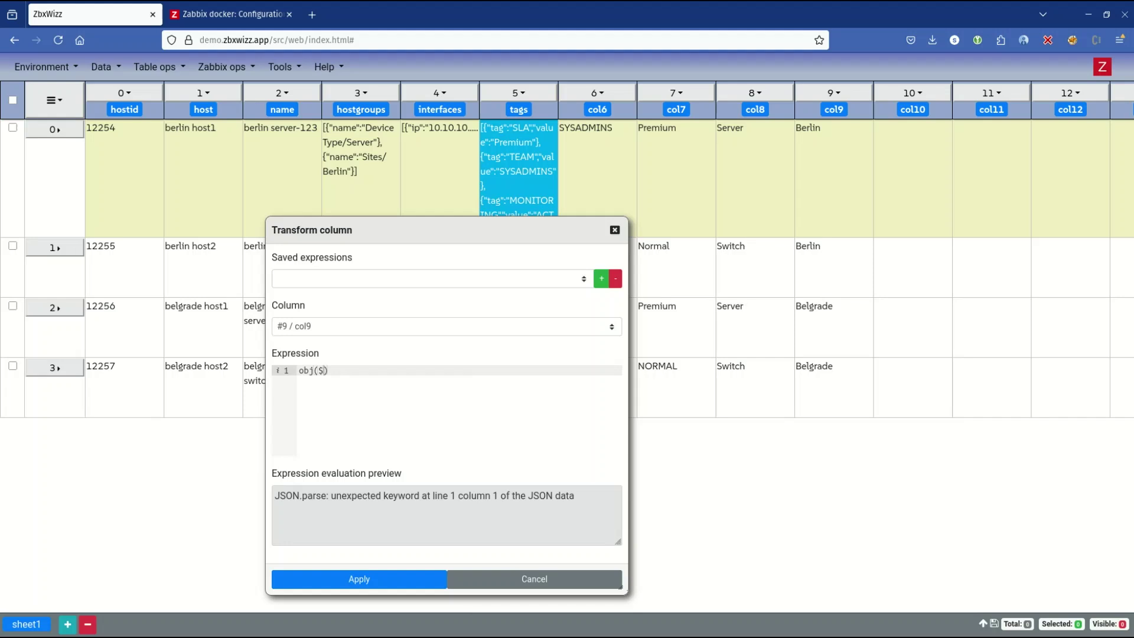
pyautogui.write('4')
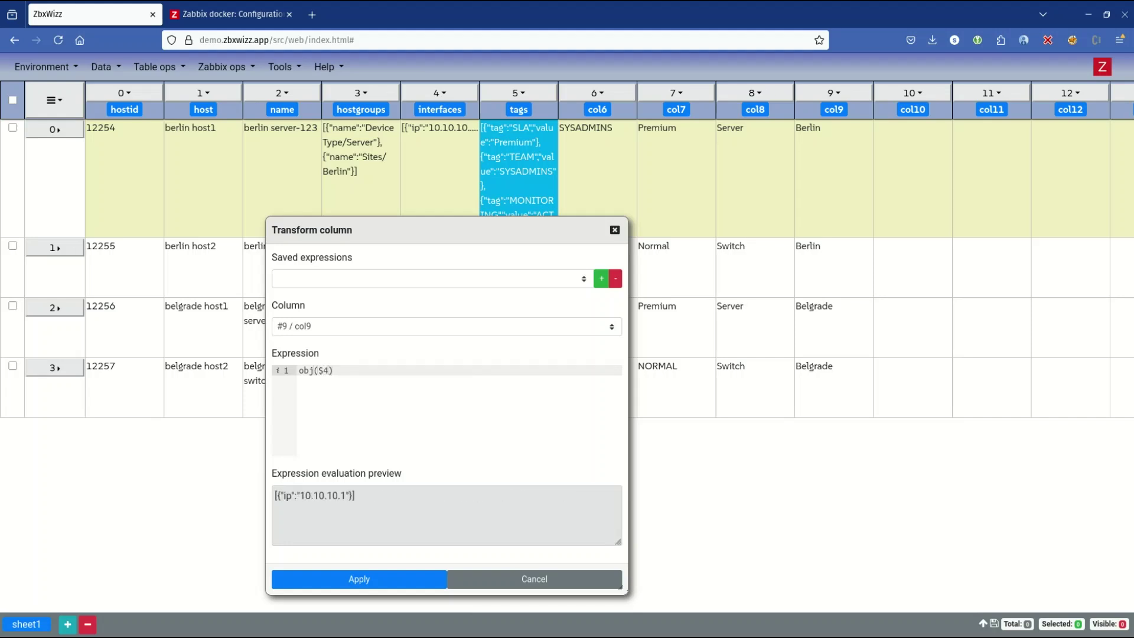
pyautogui.write(')[0]')
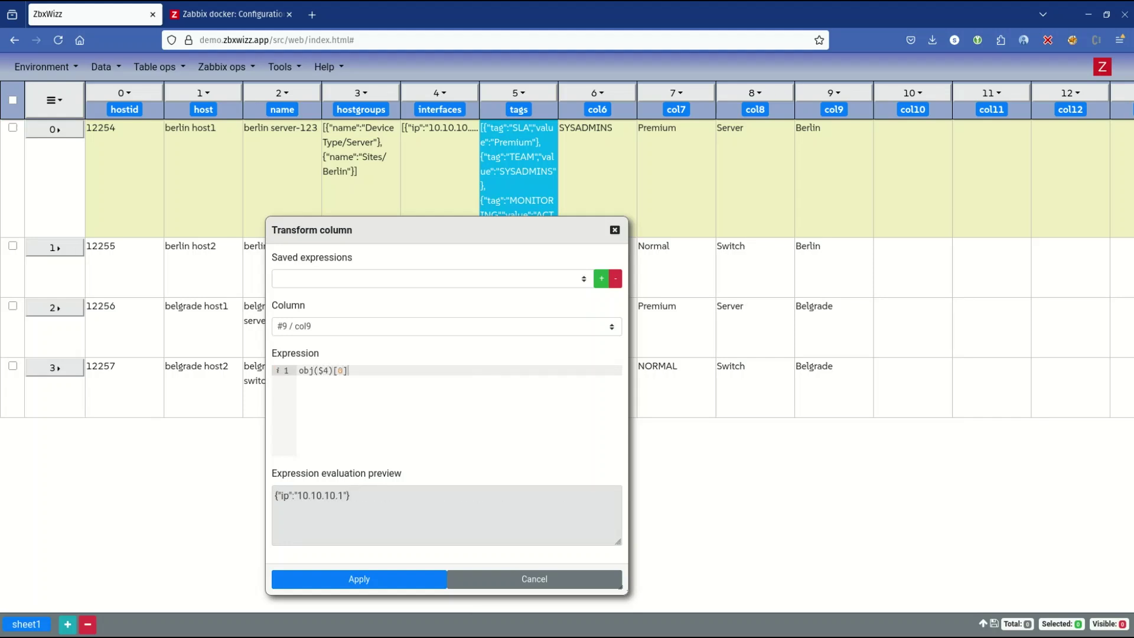
pyautogui.write('.ip')
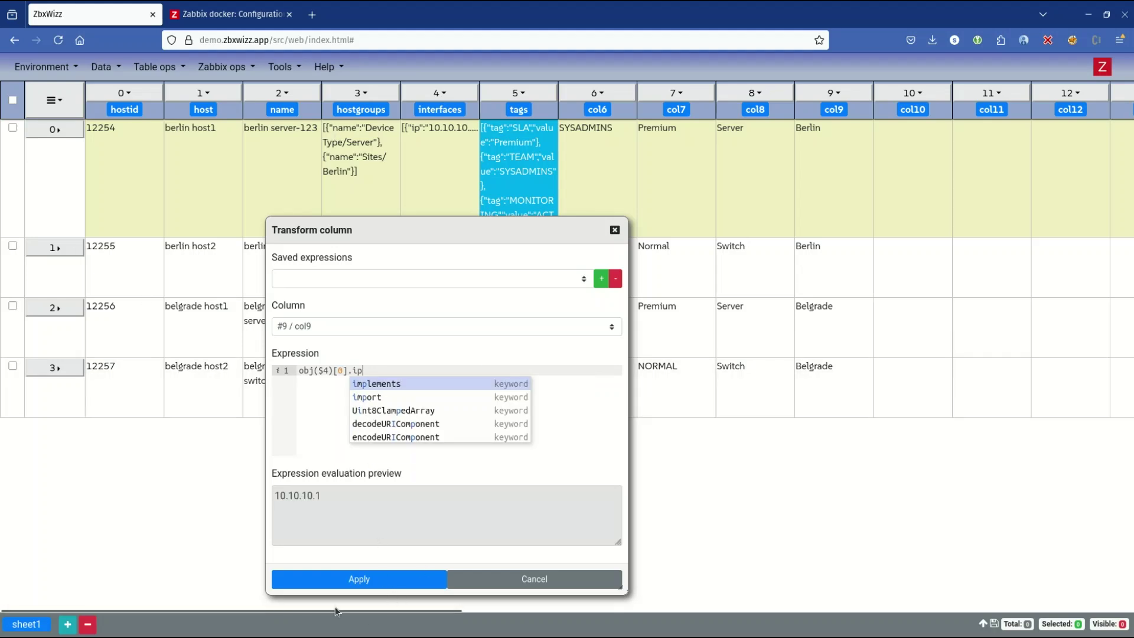
# Step: Apply the interface IP transform to col10 and close the Transform column dialog
pyautogui.click(314, 326)
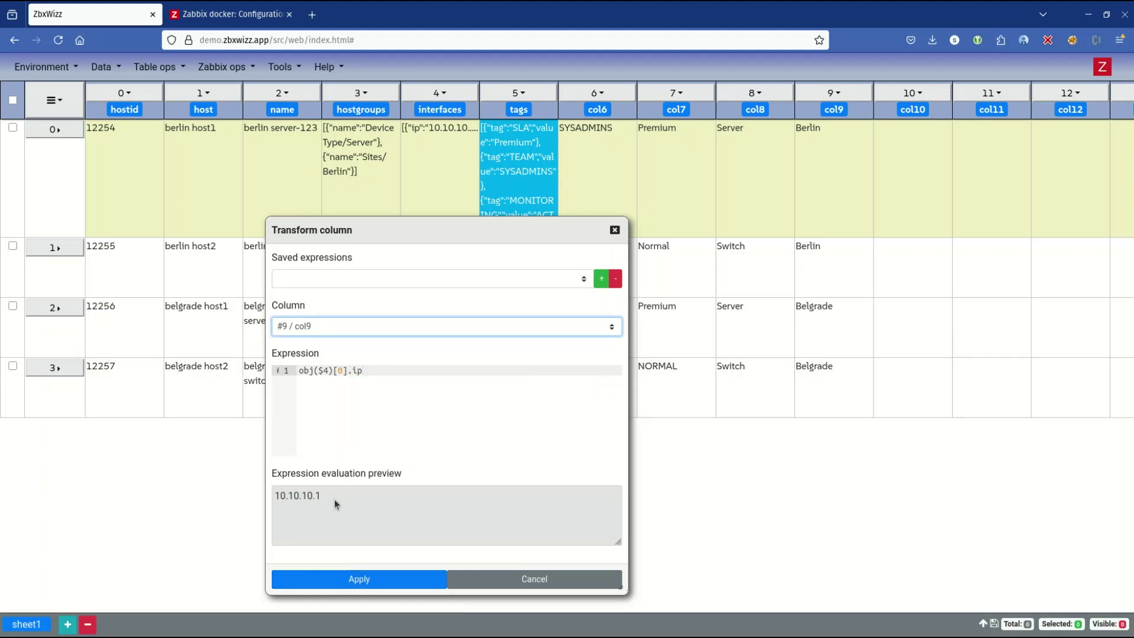
pyautogui.click(377, 579)
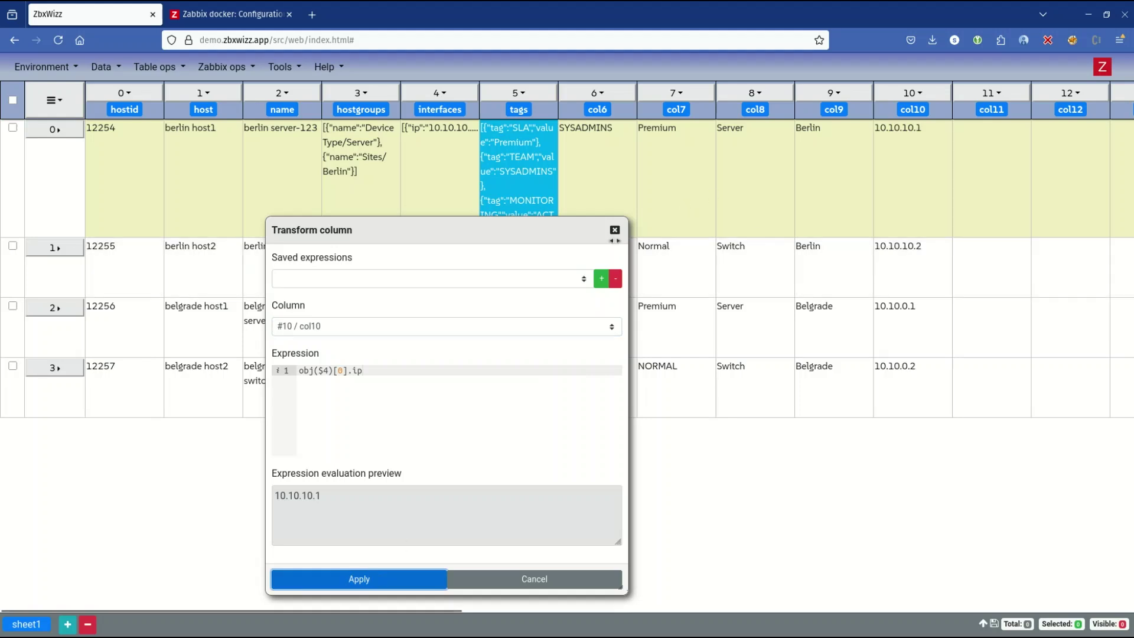
pyautogui.click(615, 230)
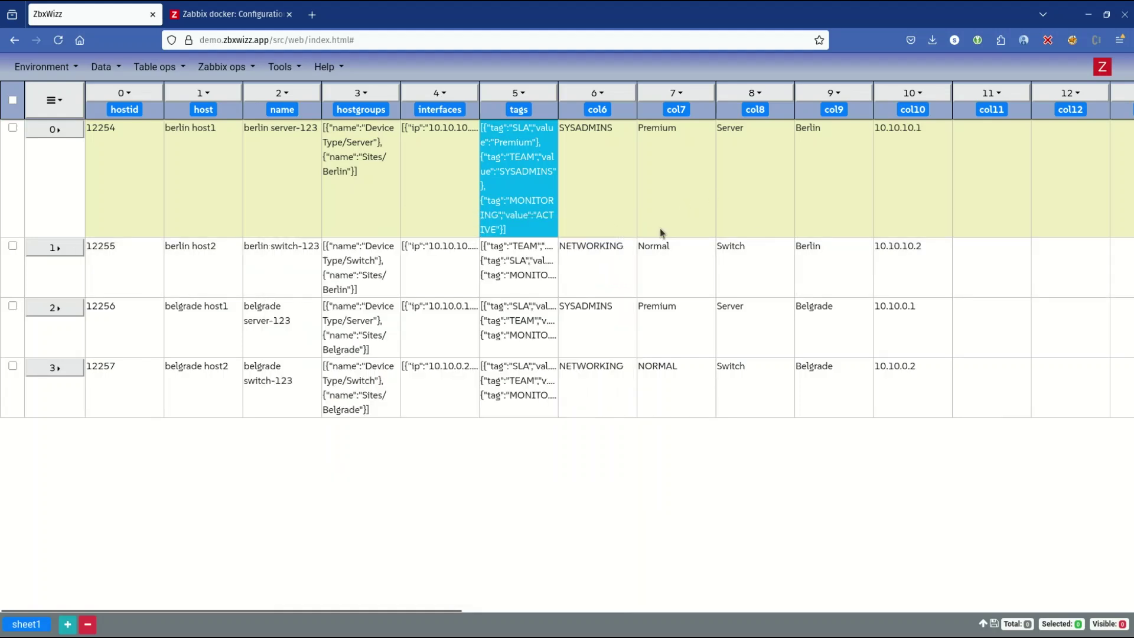
# Step: Rename the col6 header to owner and the col7 header to SLA
pyautogui.click(606, 110)
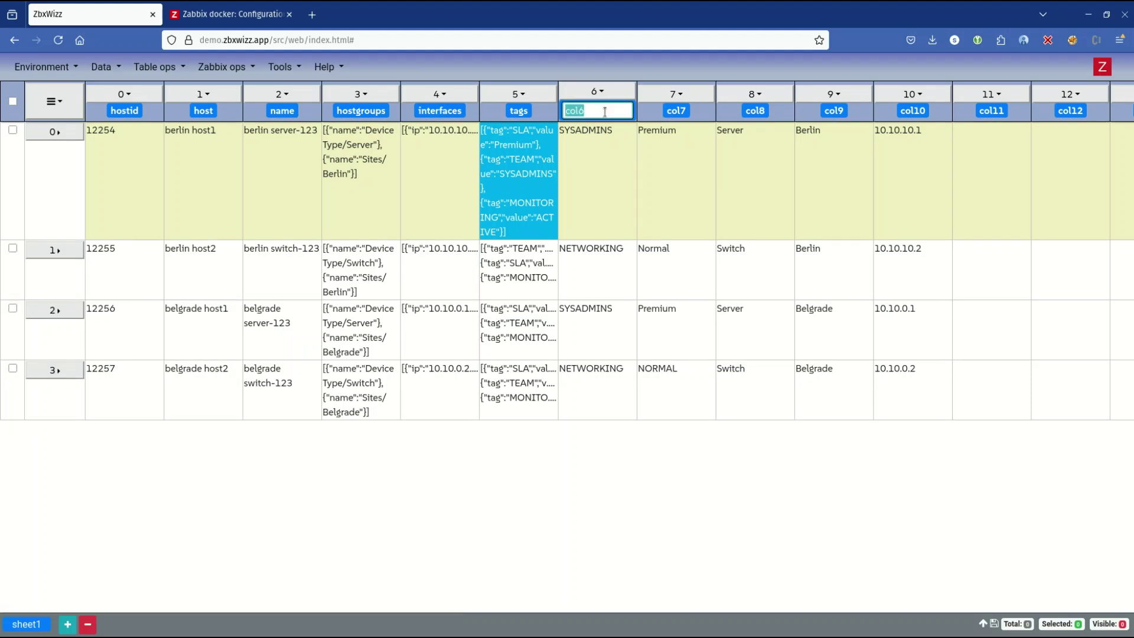
pyautogui.write('owner')
pyautogui.press('Return')
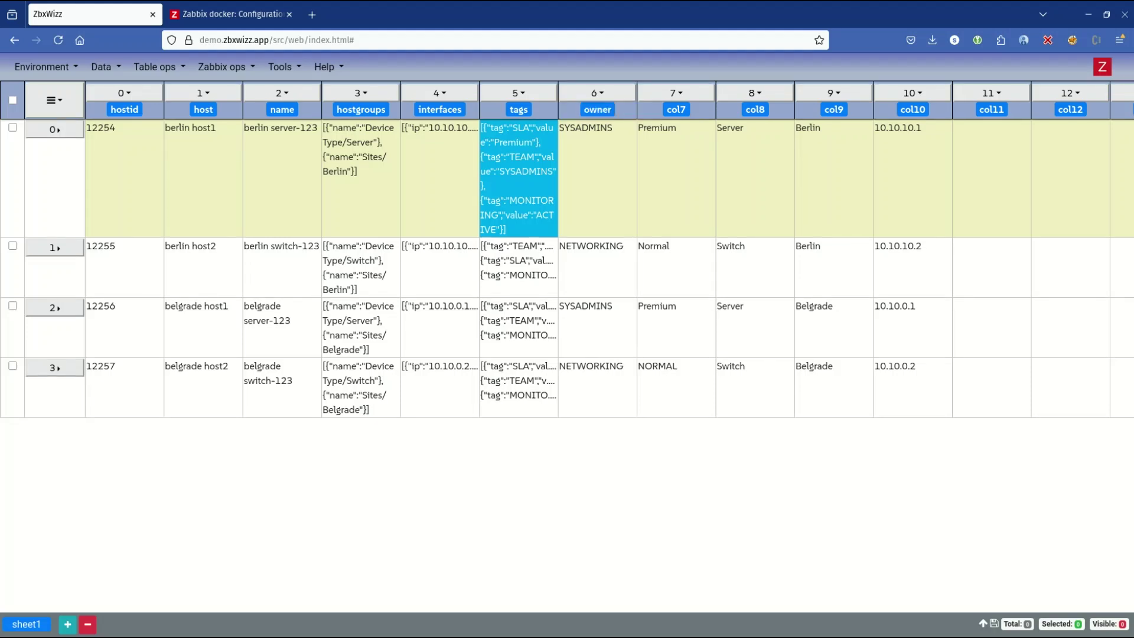
pyautogui.click(681, 111)
pyautogui.write('SLA')
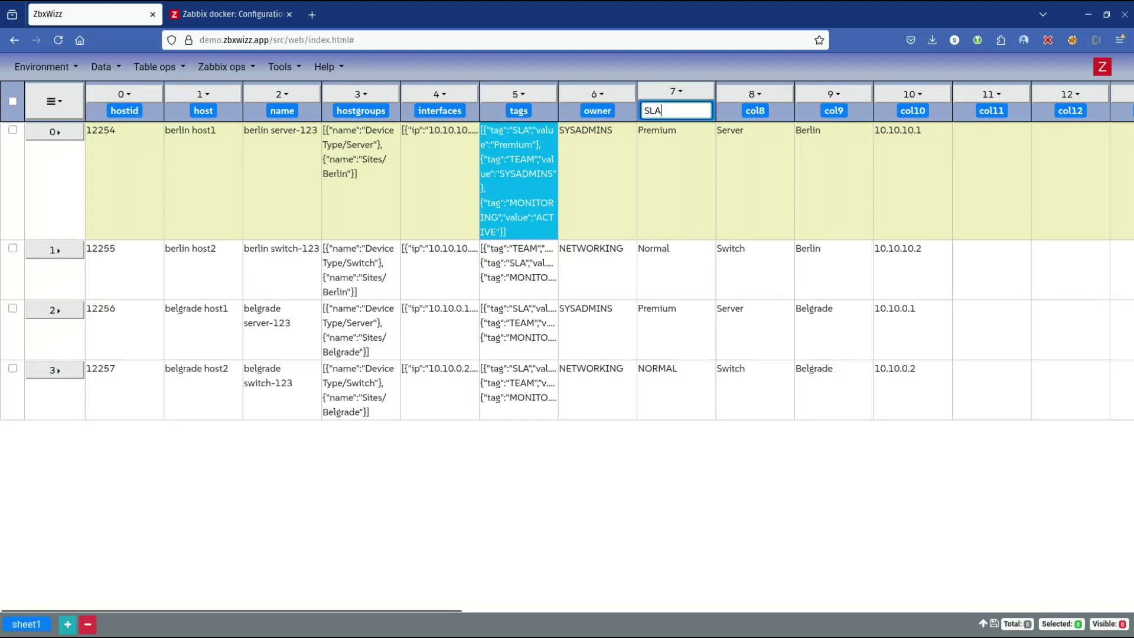
pyautogui.press('Return')
# Step: Rename the col8 header to devType and the col9 header to location
pyautogui.click(756, 111)
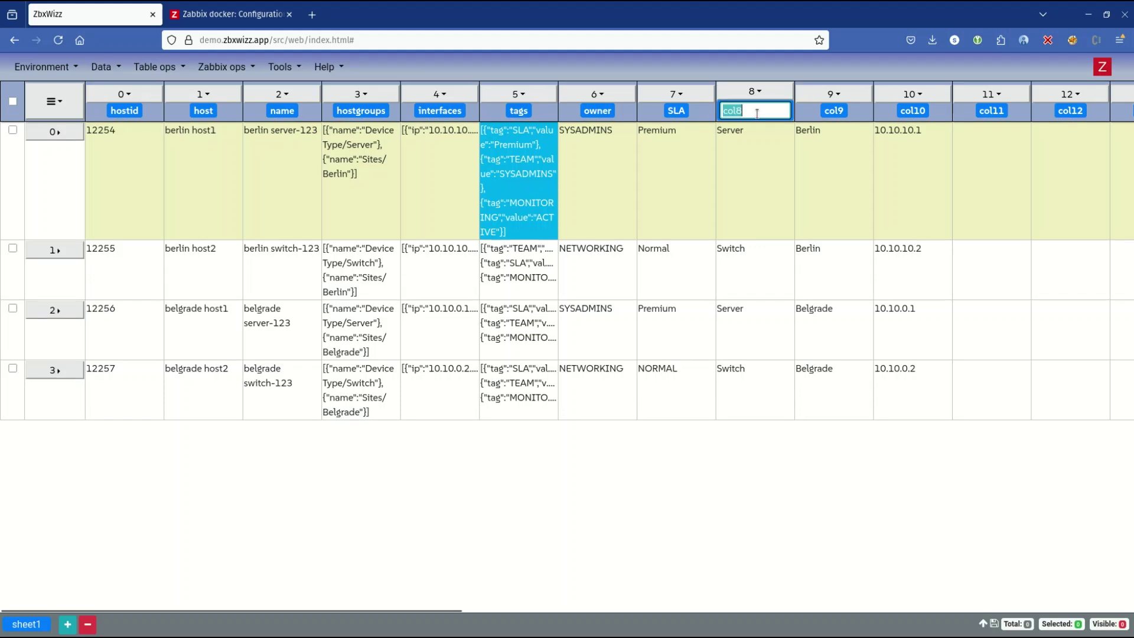
pyautogui.write('devType')
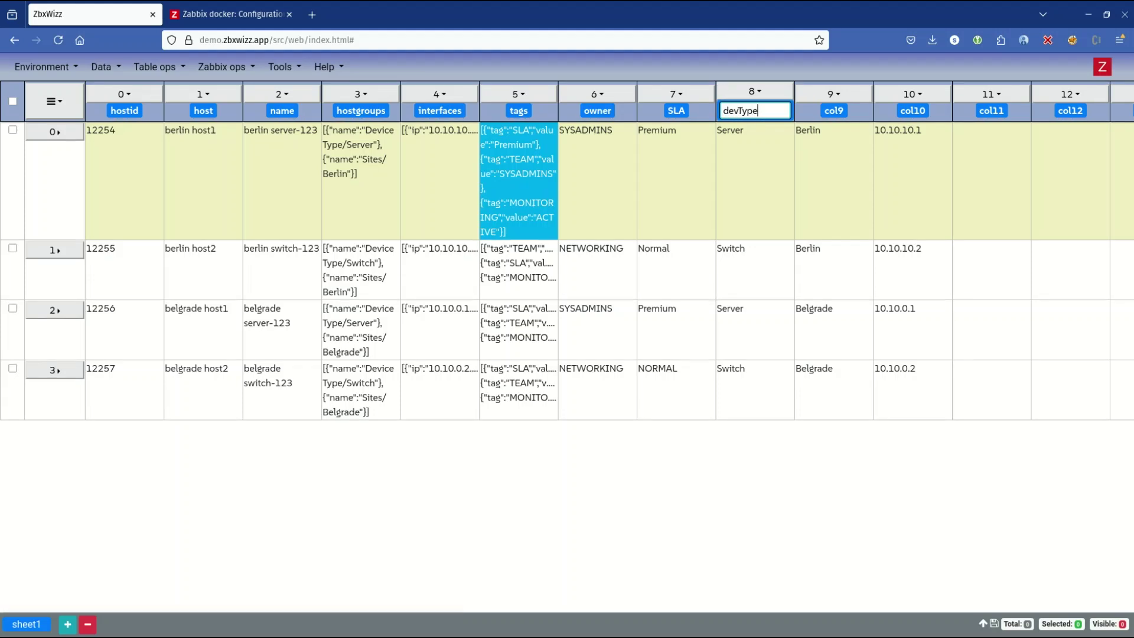
pyautogui.press('Return')
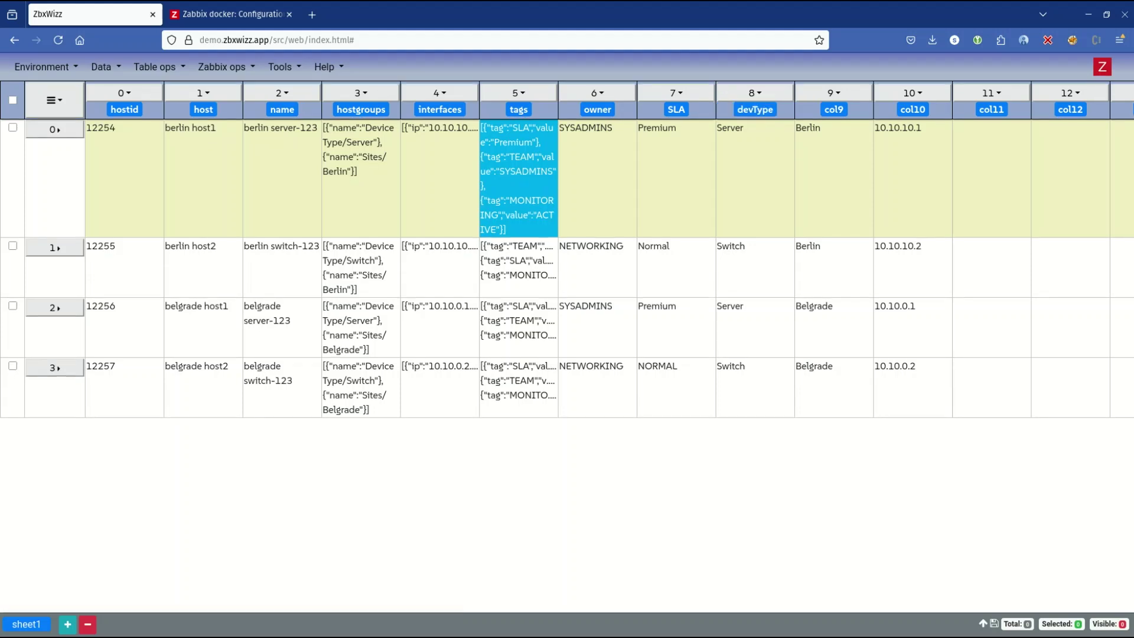
pyautogui.click(826, 112)
pyautogui.write('location')
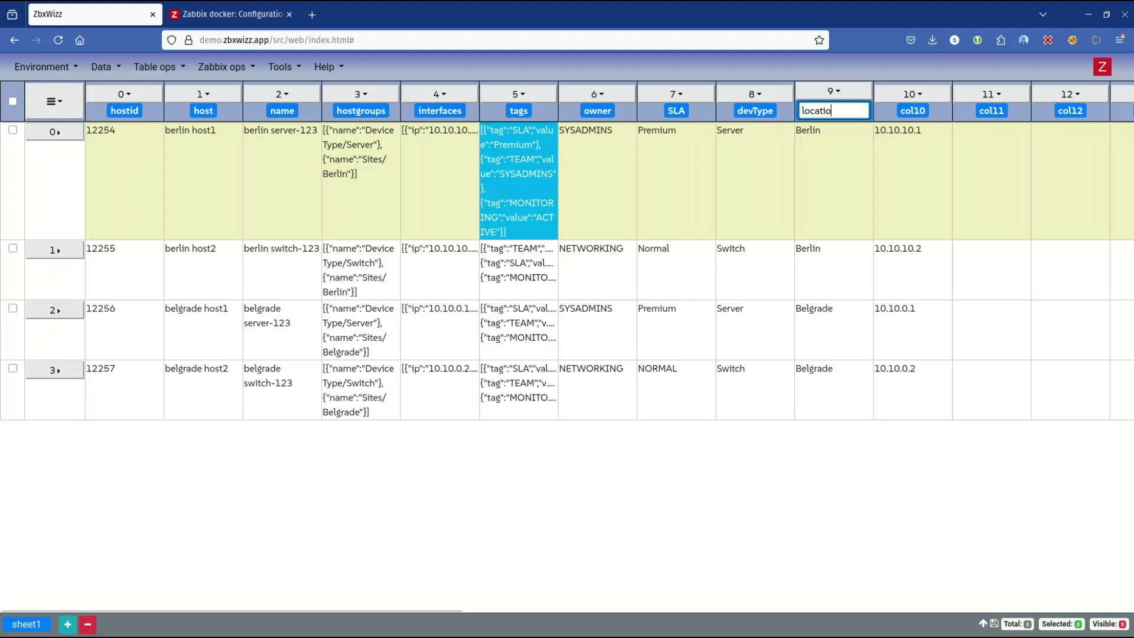
pyautogui.press('Return')
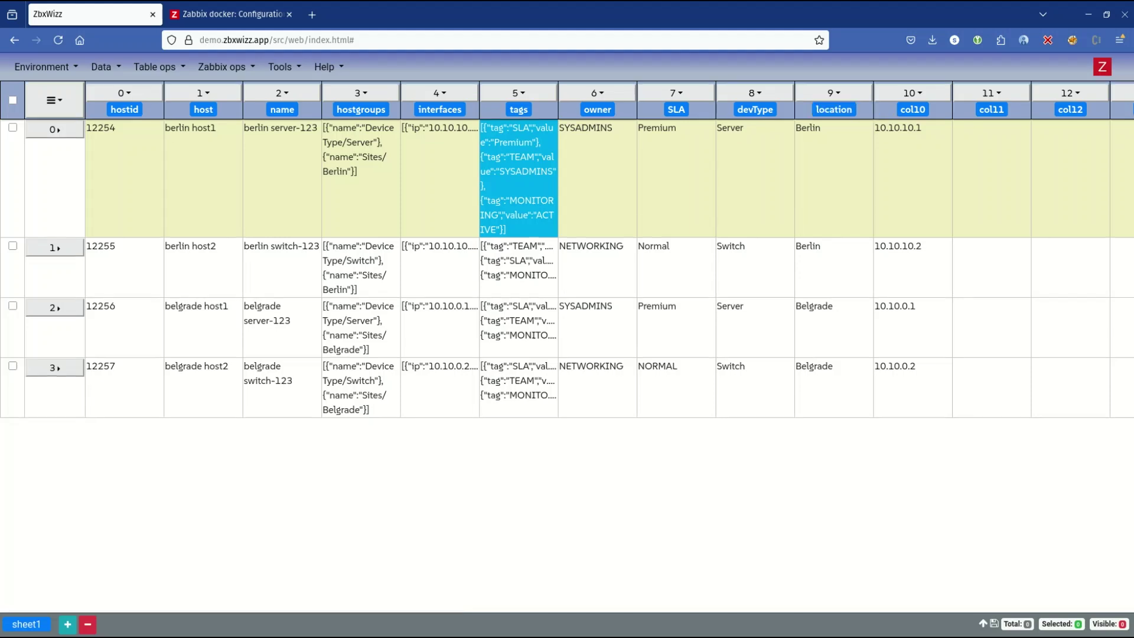
# Step: Rename the col10 header to IP
pyautogui.click(908, 111)
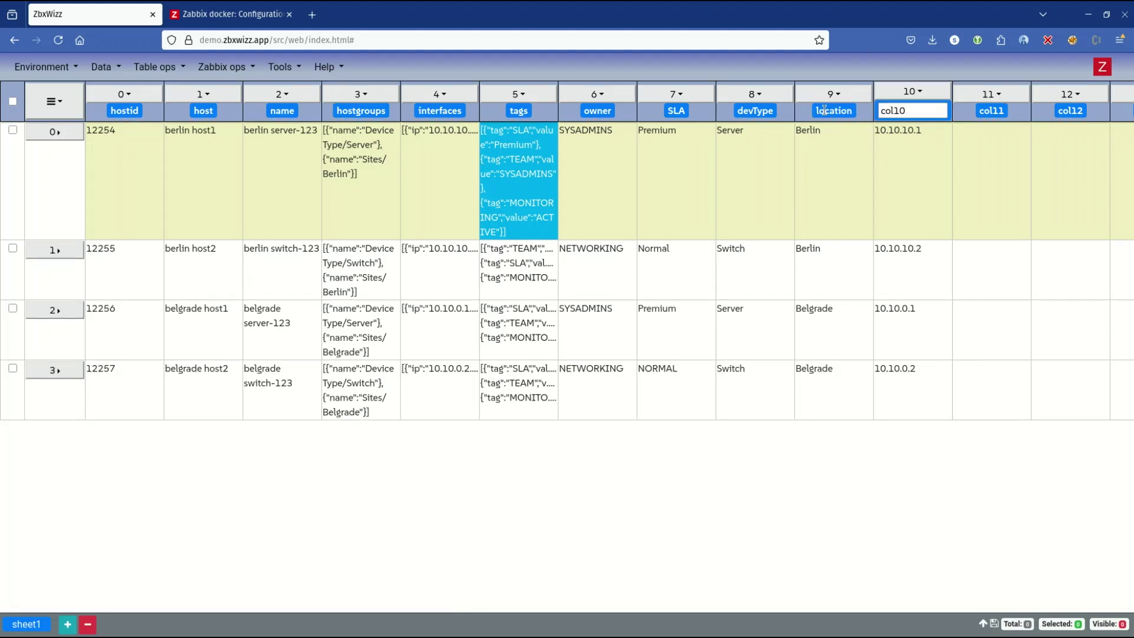
pyautogui.moveTo(913, 111); pyautogui.dragTo(875, 114)
pyautogui.write('IP')
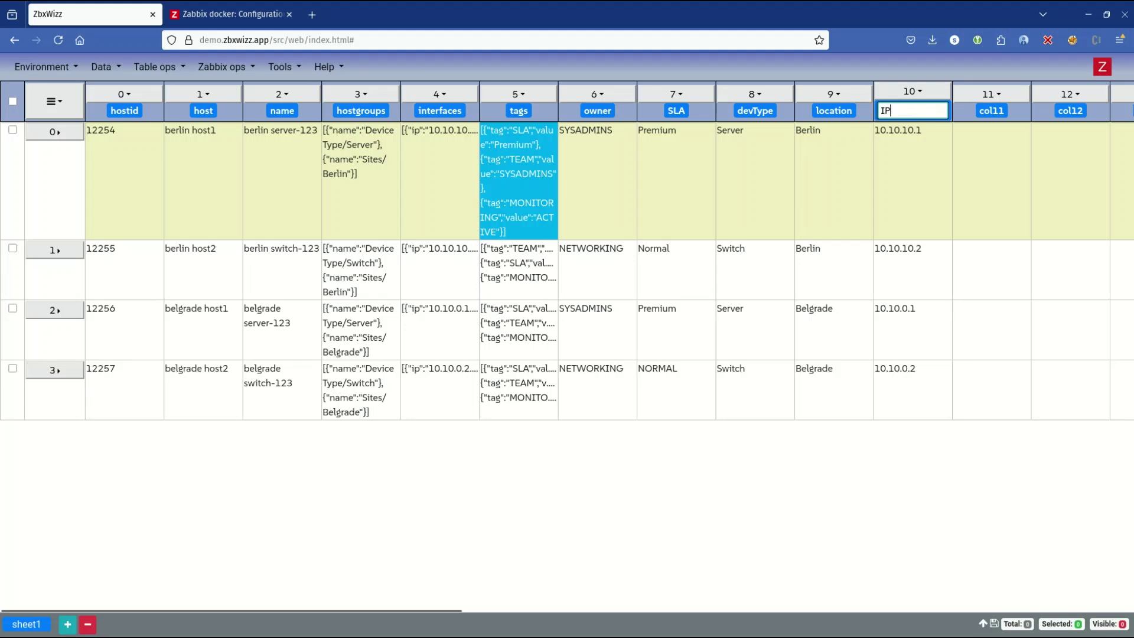
pyautogui.press('Return')
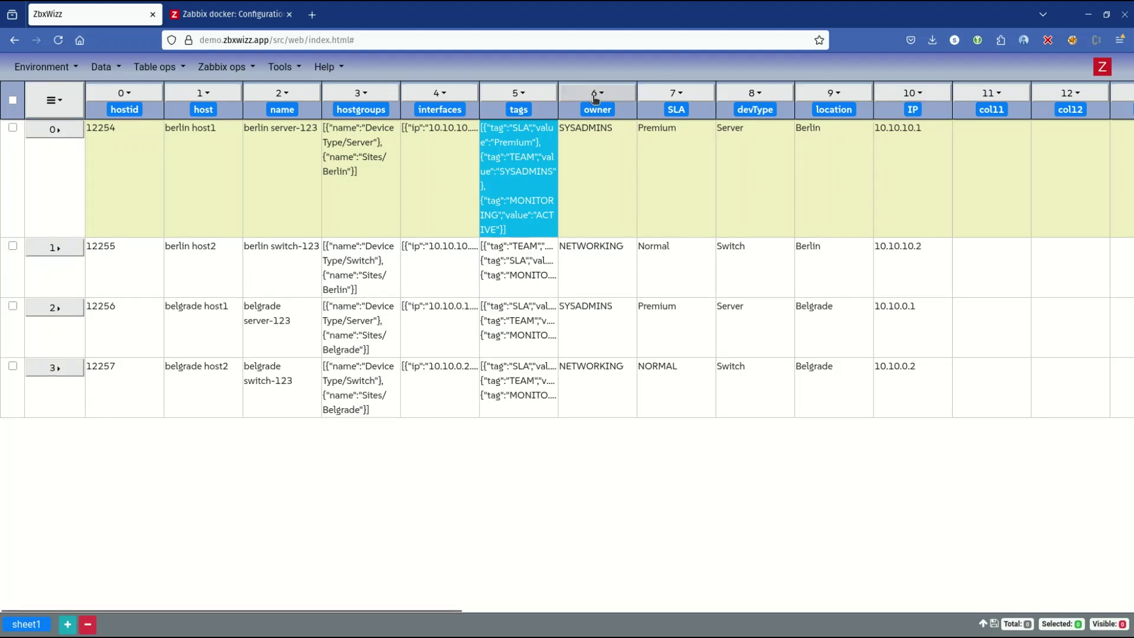
# Step: Delete the tags, interfaces and hostgroups columns from the hosts table
pyautogui.click(496, 93)
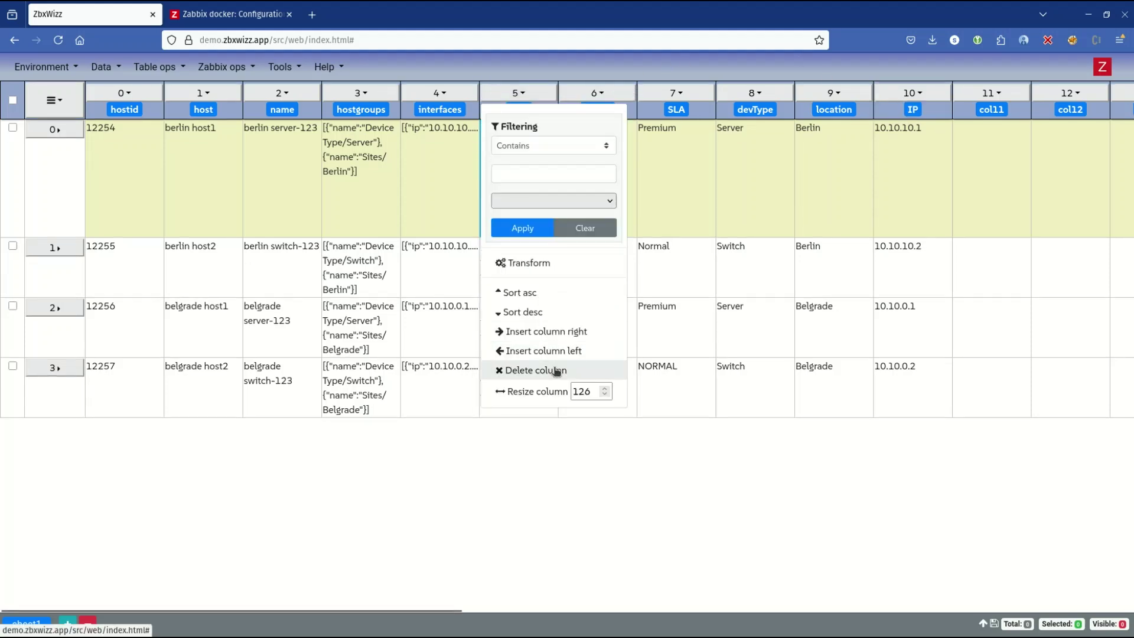
pyautogui.click(535, 370)
pyautogui.click(671, 125)
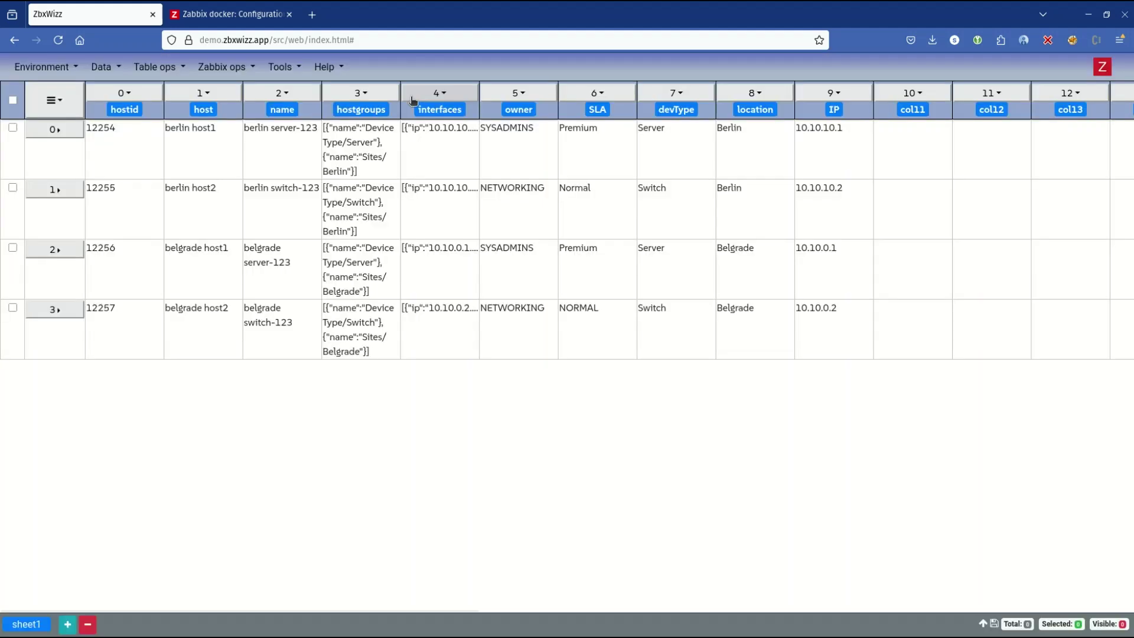
pyautogui.click(439, 94)
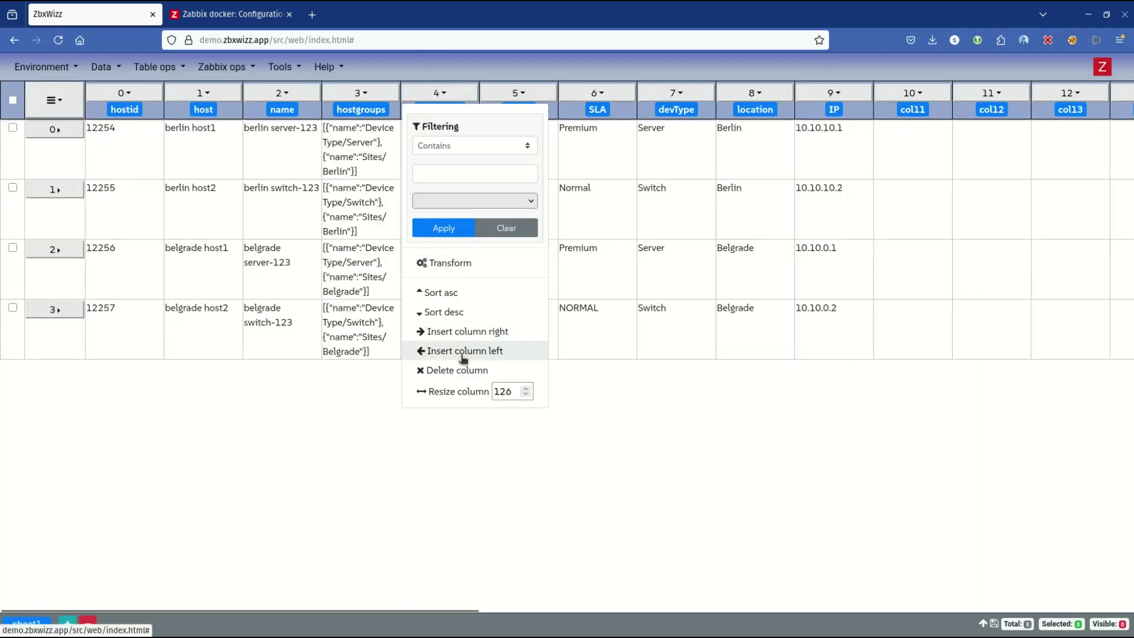
pyautogui.click(454, 370)
pyautogui.click(669, 125)
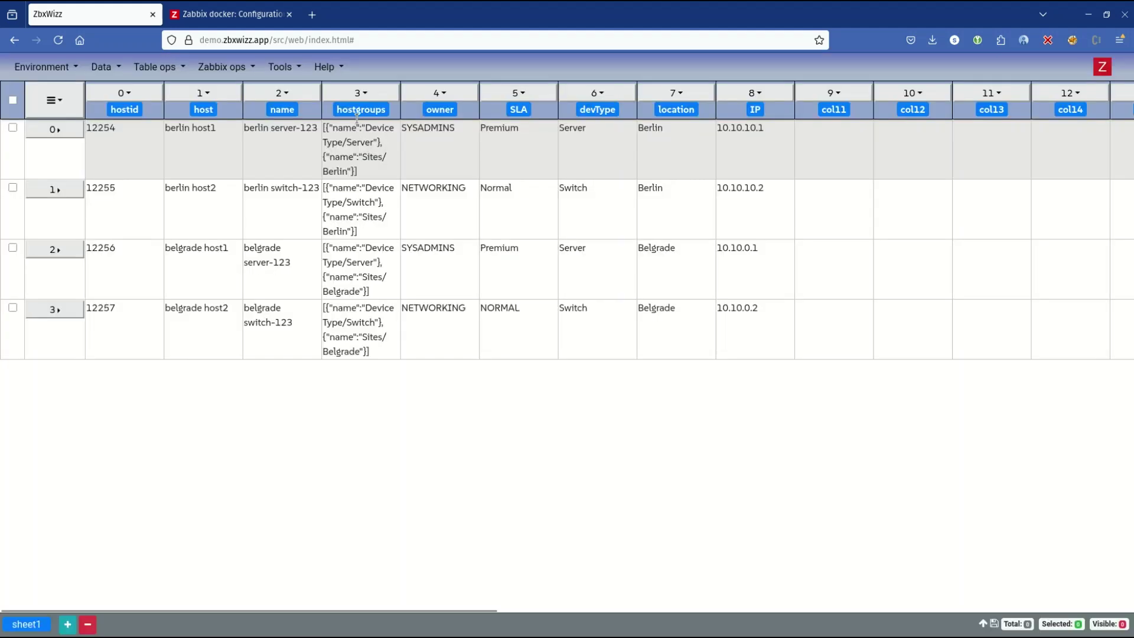
pyautogui.click(360, 92)
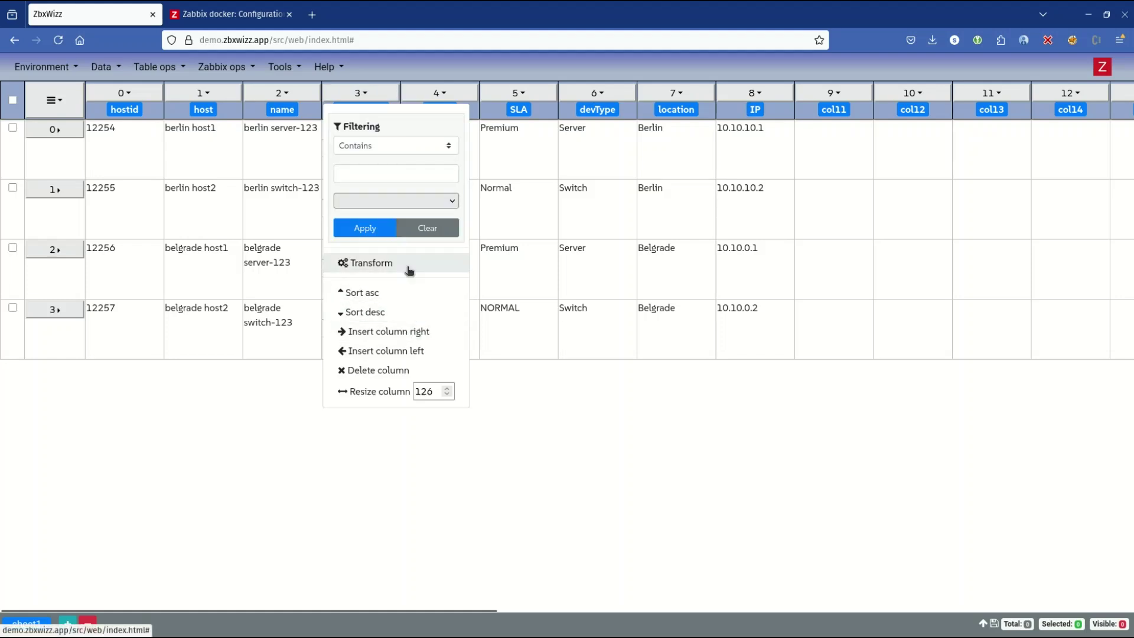
pyautogui.click(405, 370)
pyautogui.click(679, 123)
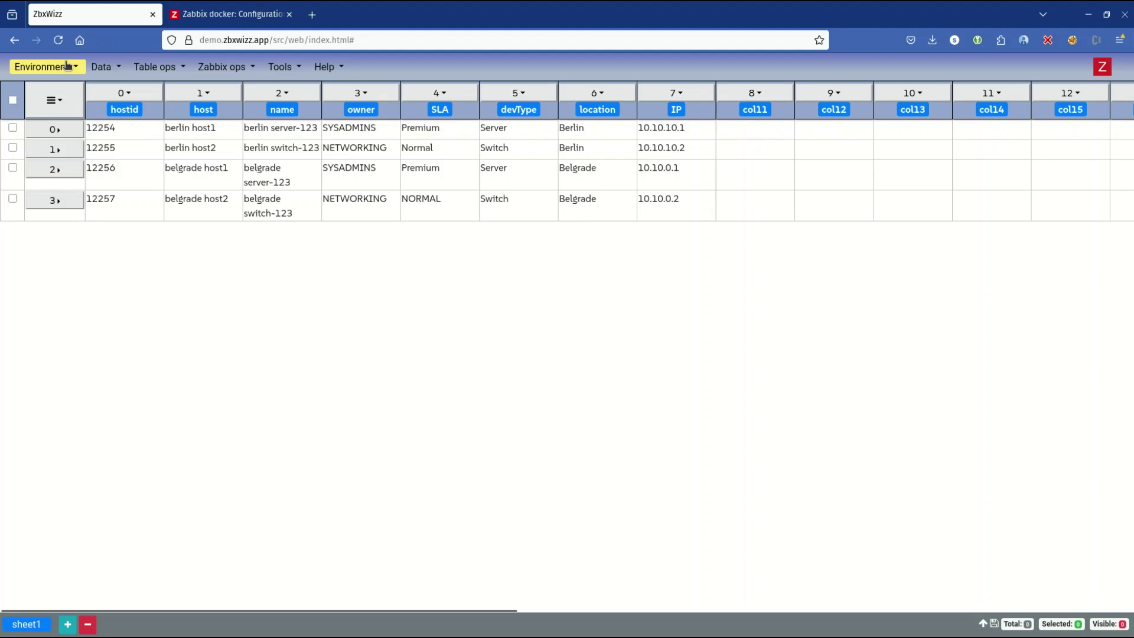
pyautogui.click(107, 67)
pyautogui.click(118, 178)
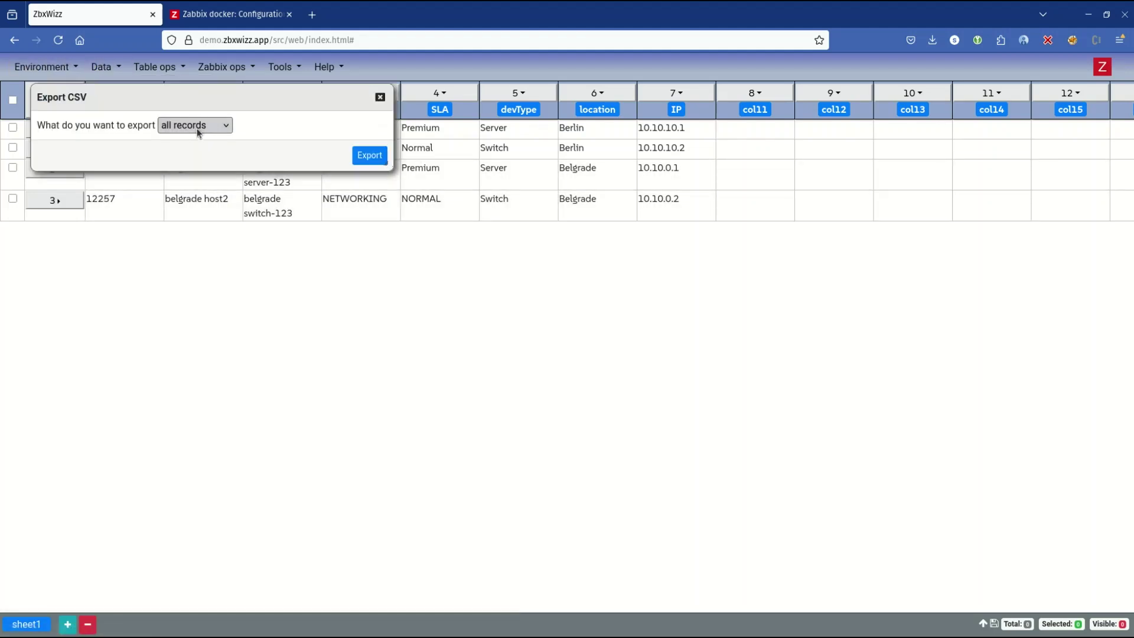
pyautogui.moveTo(239, 99); pyautogui.dragTo(553, 121)
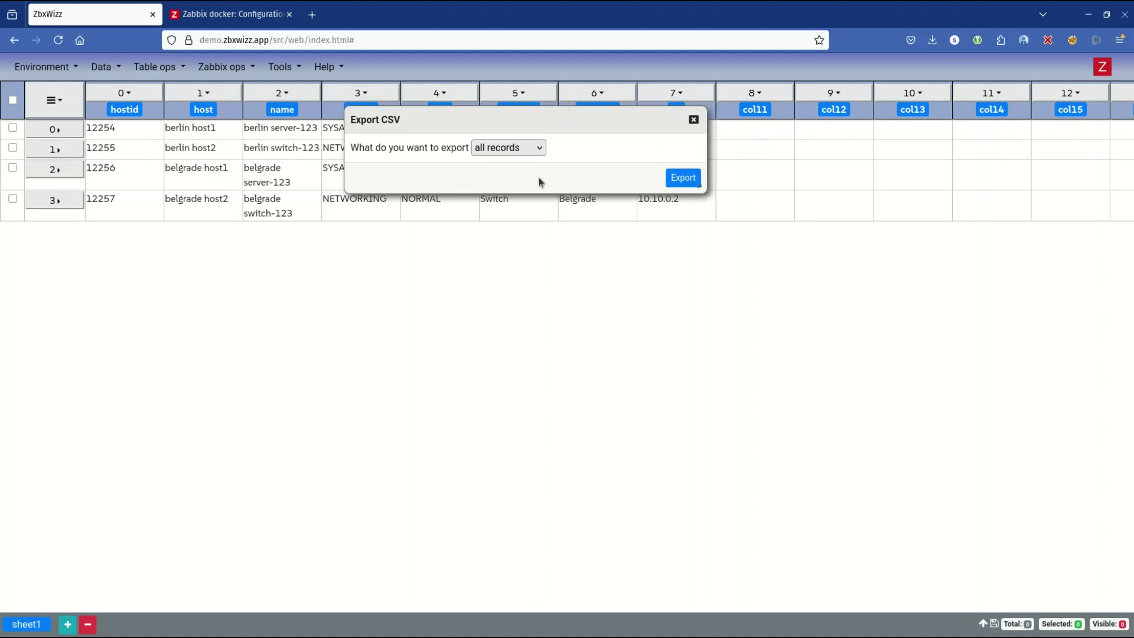
pyautogui.moveTo(650, 124); pyautogui.dragTo(781, 233)
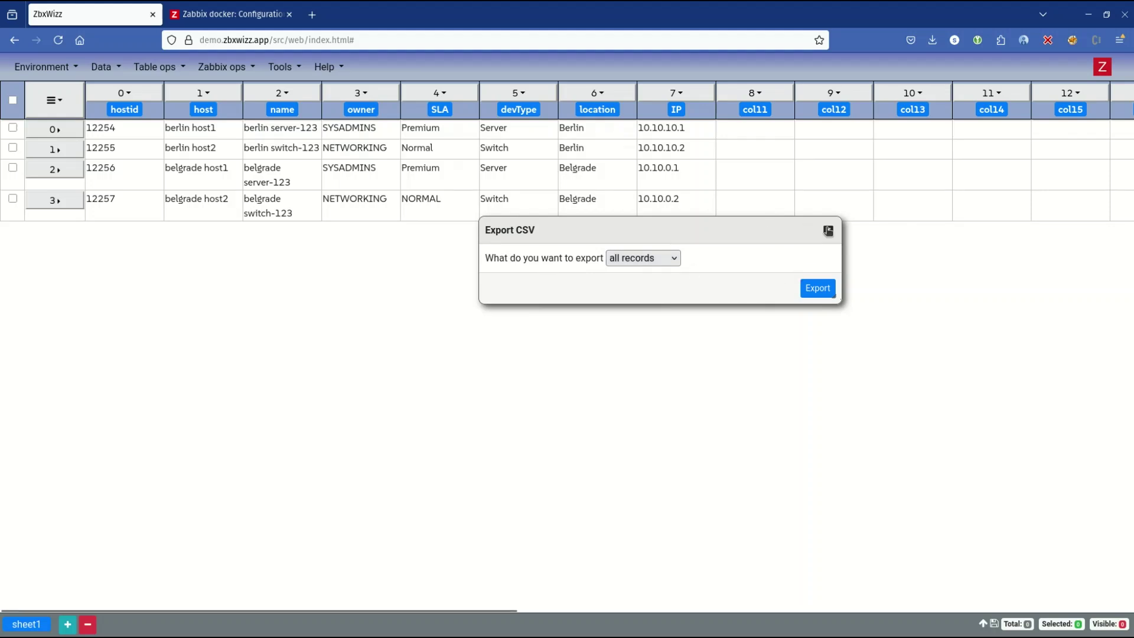
pyautogui.click(828, 230)
# Step: Filter the name column to show only hosts whose name contains "berli"
pyautogui.click(282, 92)
pyautogui.click(299, 175)
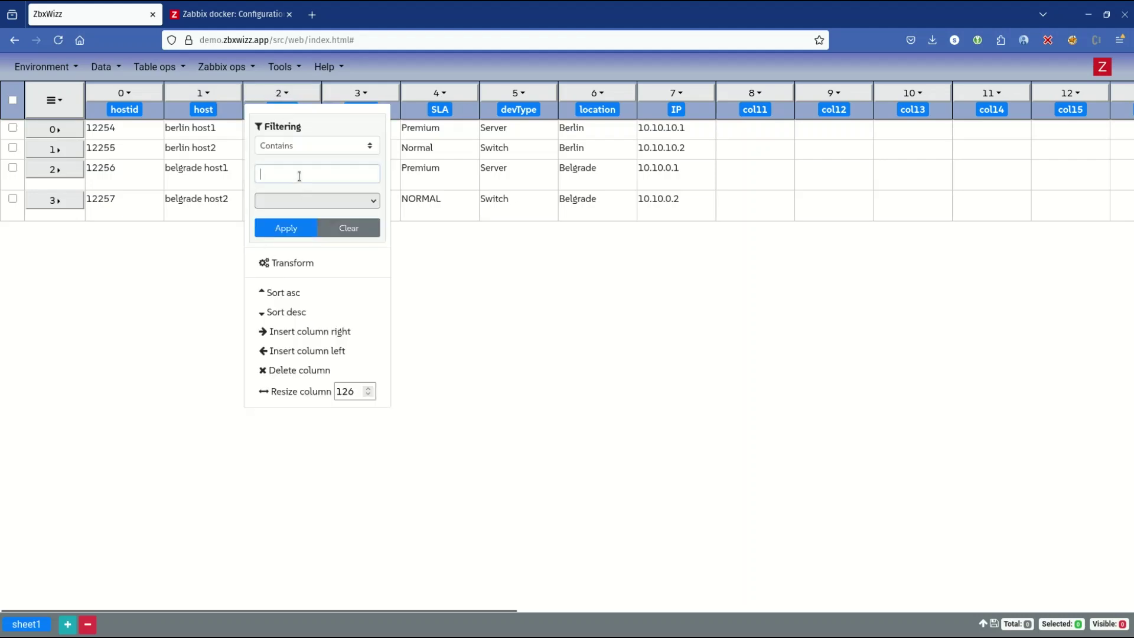
pyautogui.write('berli')
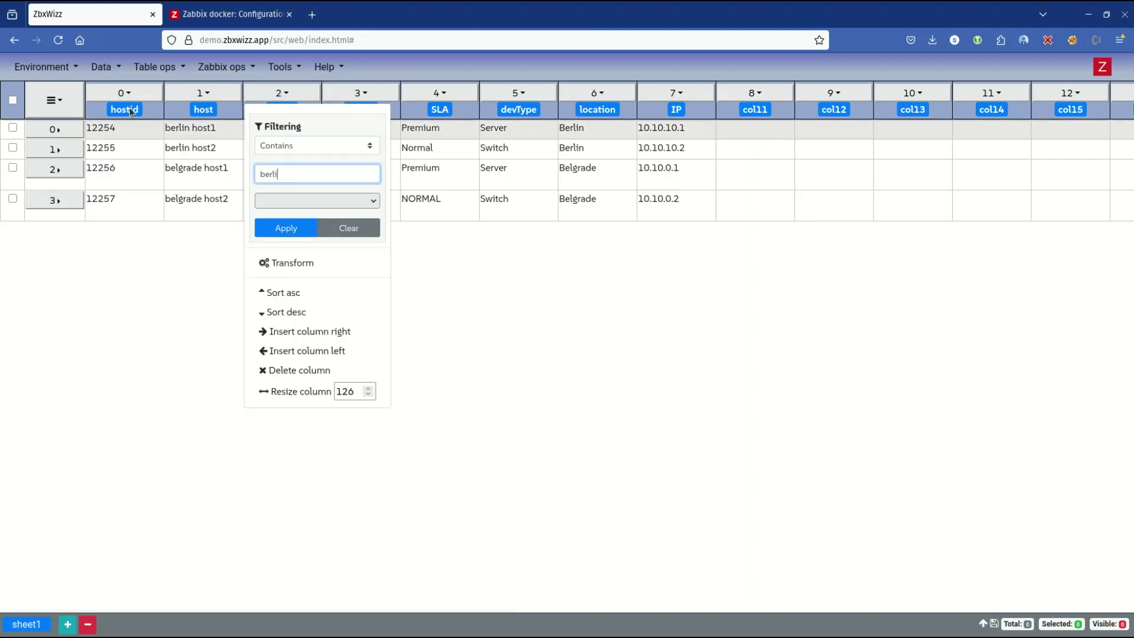
pyautogui.click(286, 230)
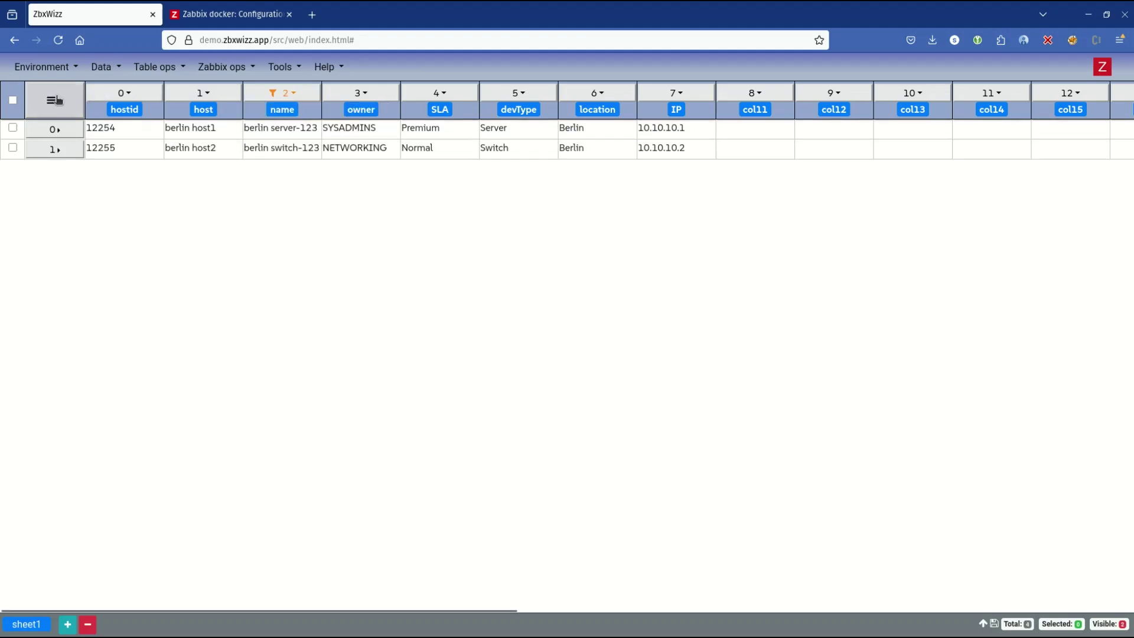
# Step: Export the hosts table to CSV with the export scope set to all records
pyautogui.click(101, 66)
pyautogui.click(178, 177)
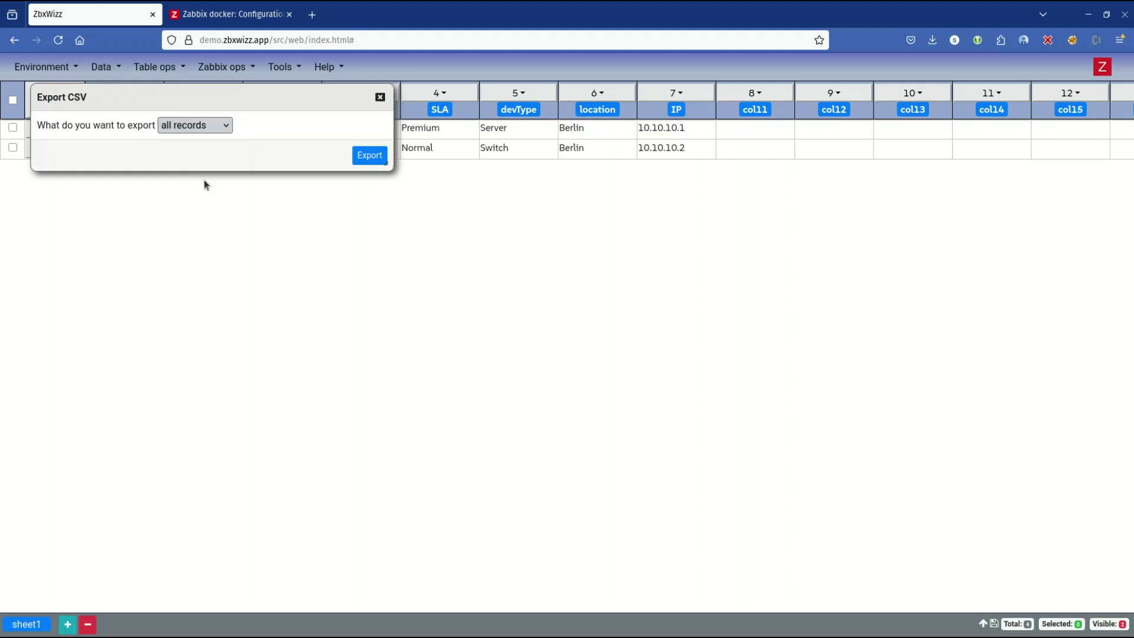
pyautogui.click(205, 180)
pyautogui.moveTo(216, 98); pyautogui.dragTo(582, 214)
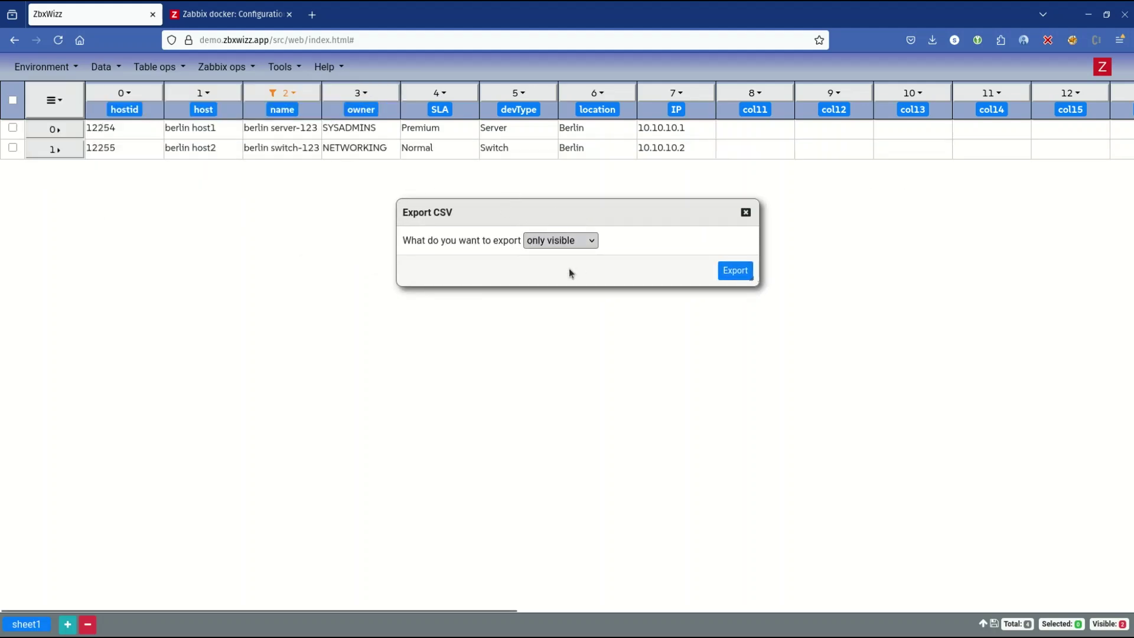
pyautogui.press('Up')
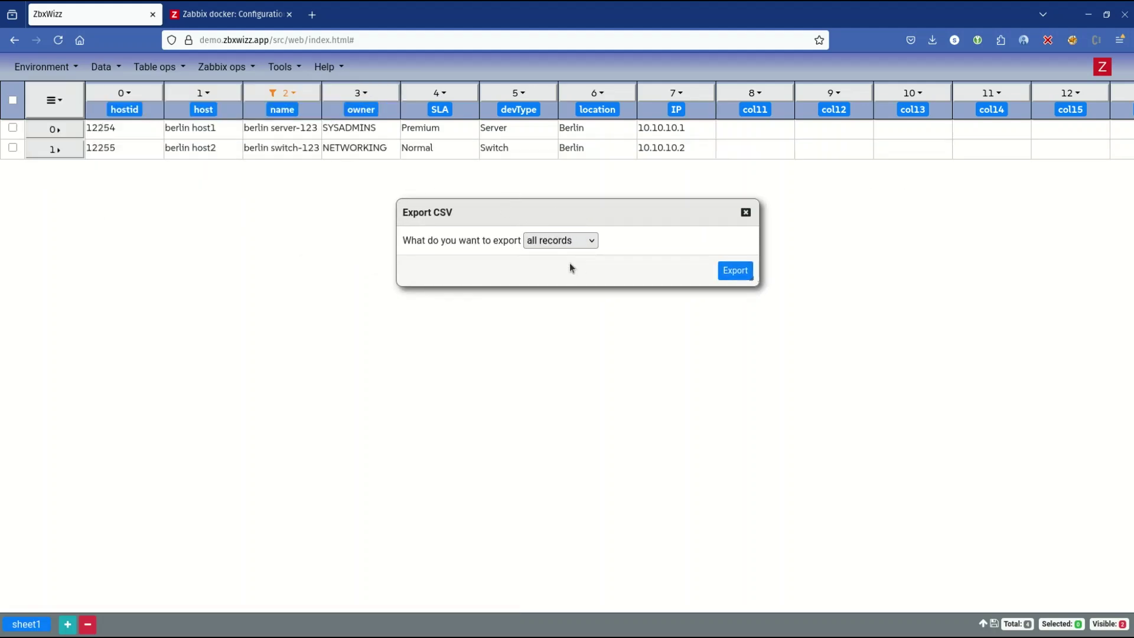
pyautogui.click(735, 271)
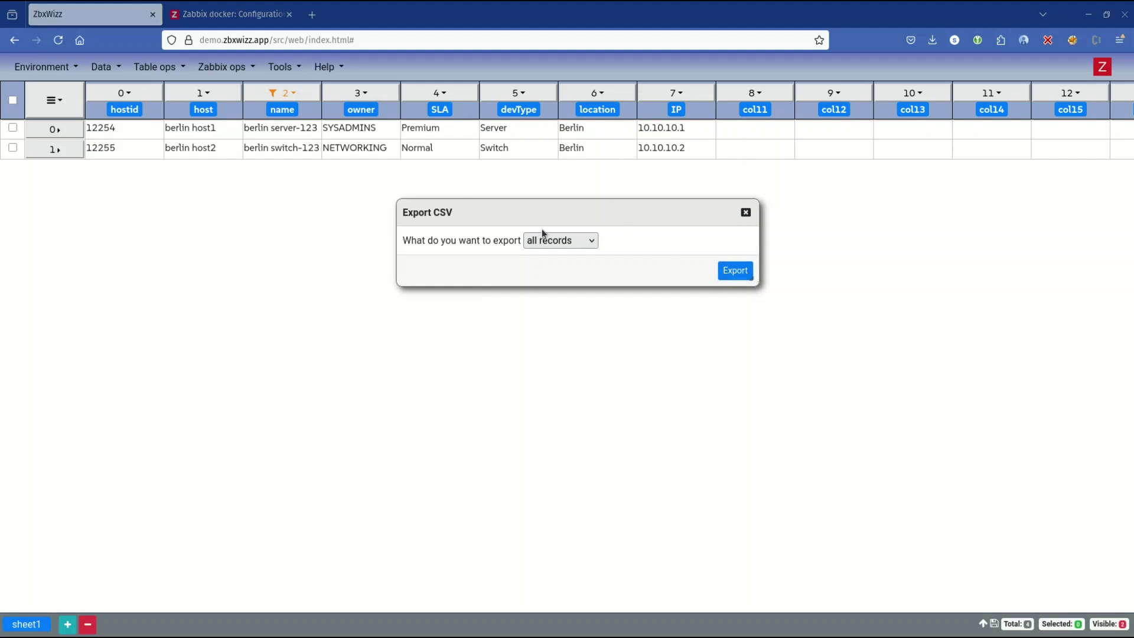